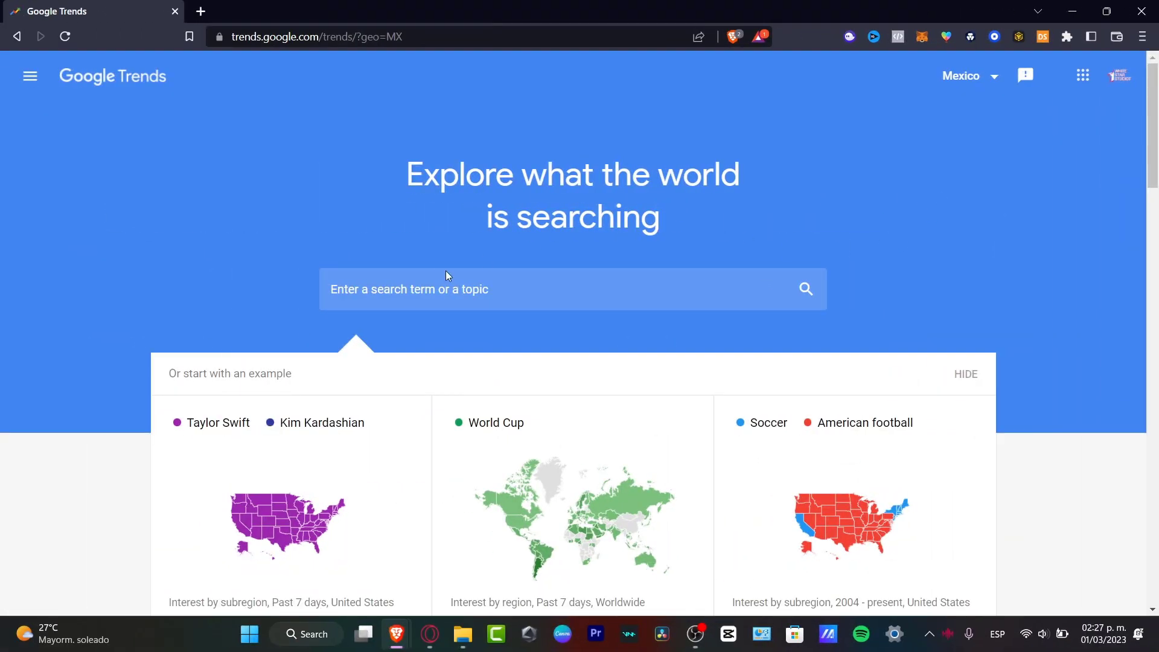
Examine the Google Trends home page for Mexico, including the examples, featured story, recently trending searches and Year in Search sections
scroll(785, 300, "down", 3)
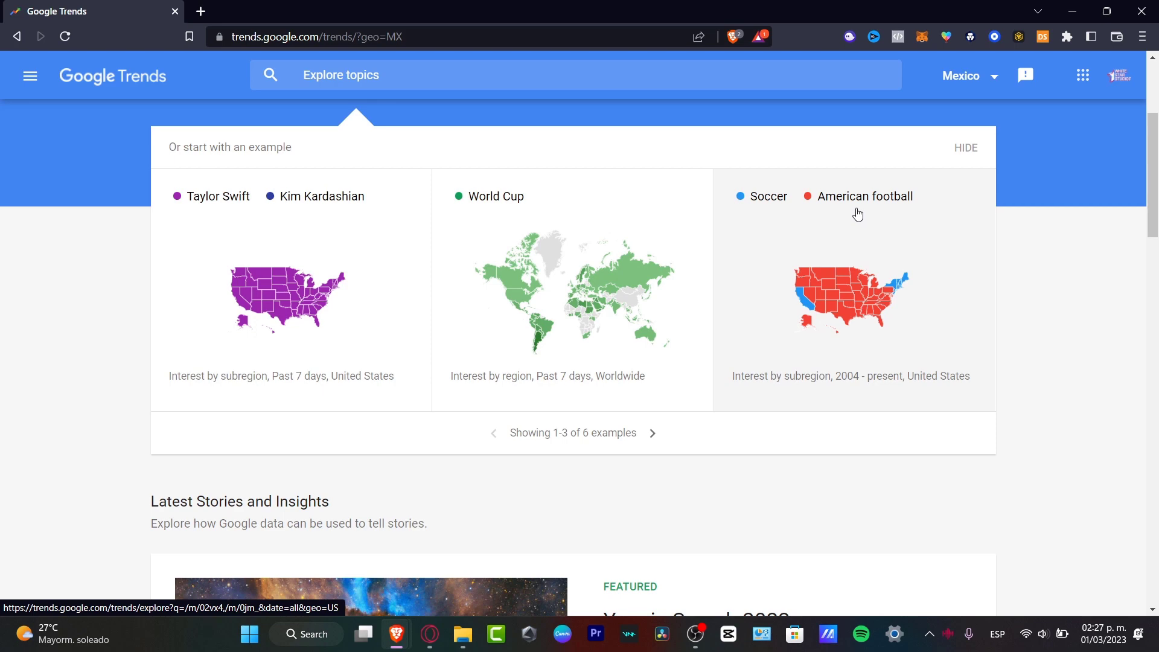
scroll(867, 217, "down", 3)
scroll(866, 217, "down", 3)
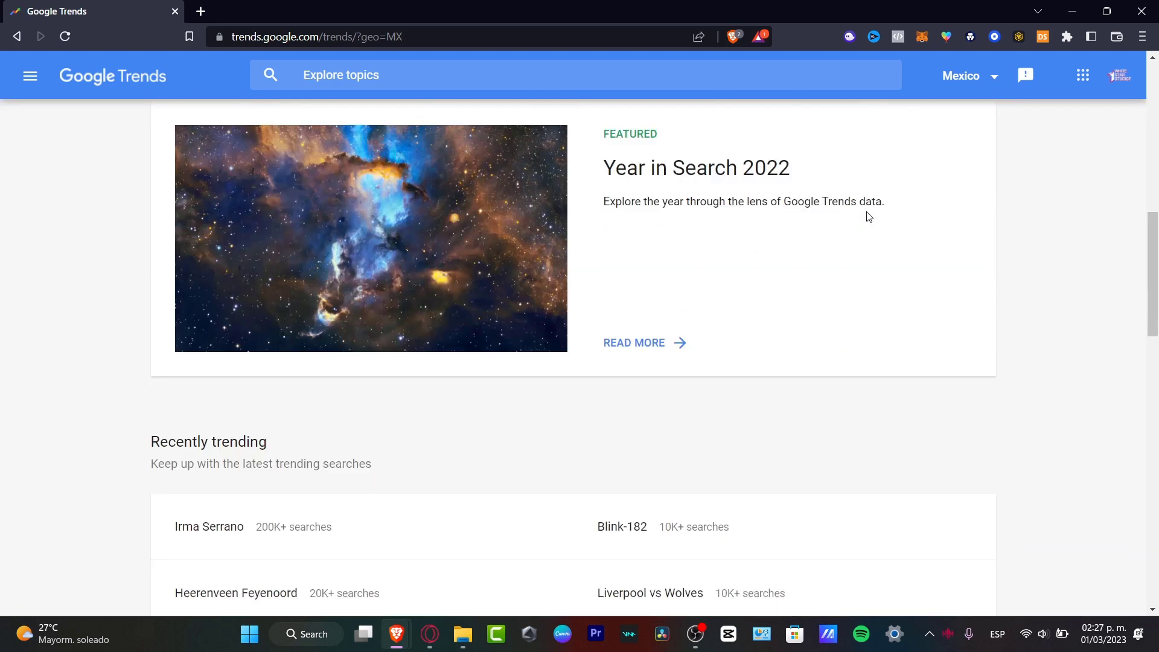
scroll(867, 218, "up", 3)
scroll(868, 217, "down", 3)
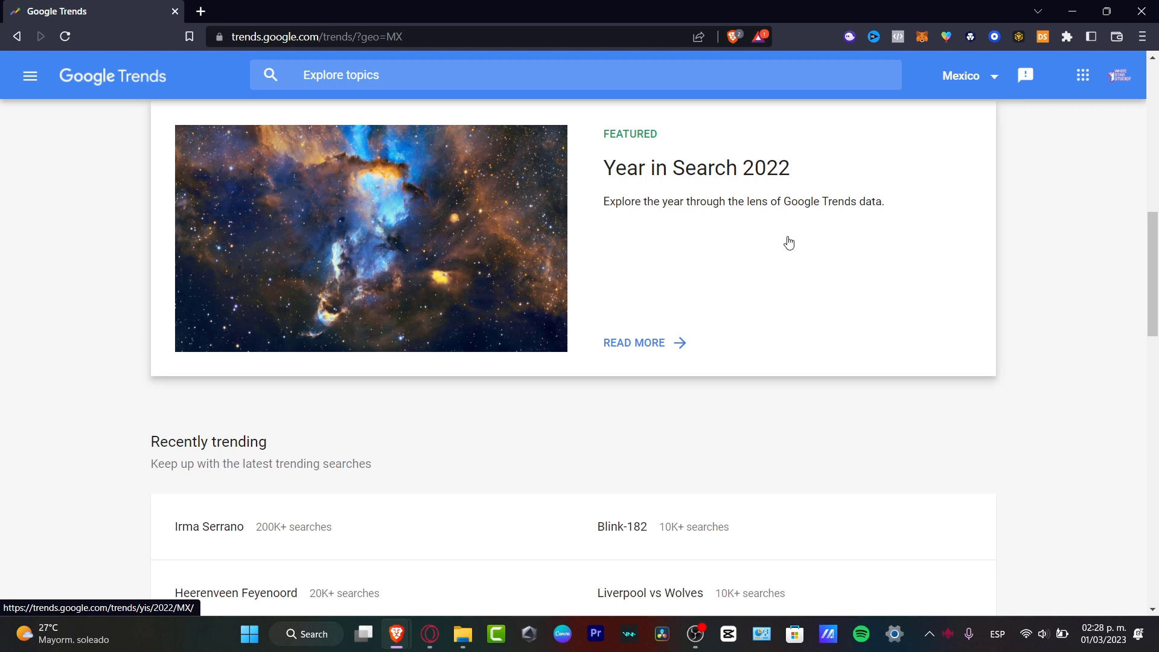
scroll(789, 242, "down", 3)
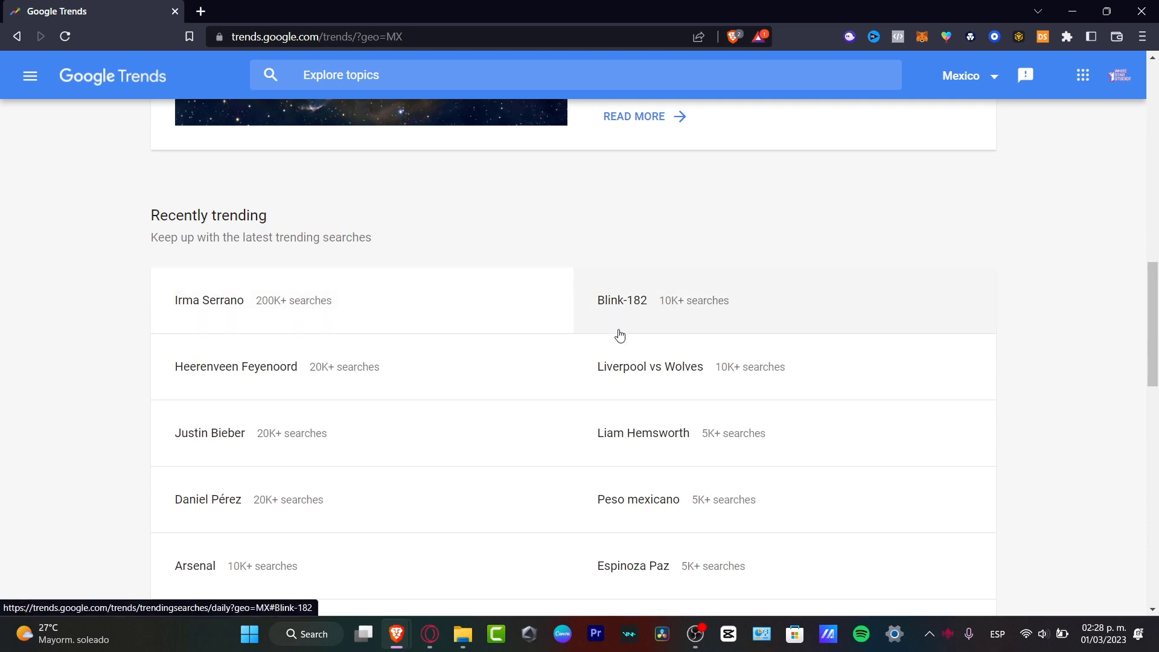
scroll(620, 335, "up", 12)
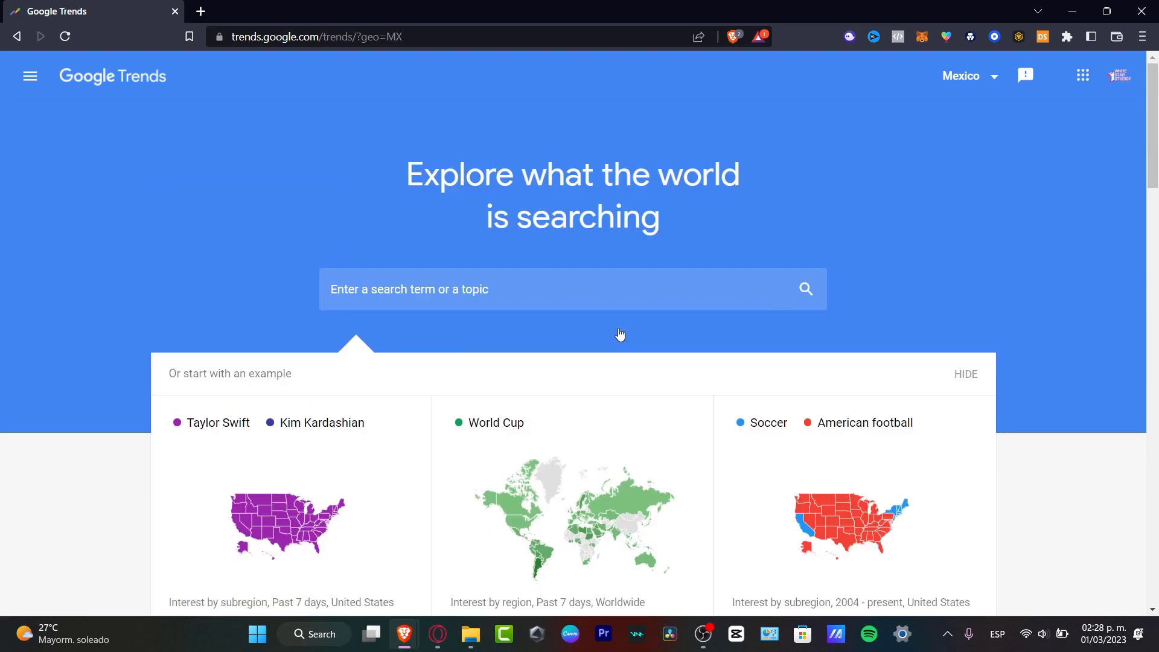
scroll(620, 335, "down", 12)
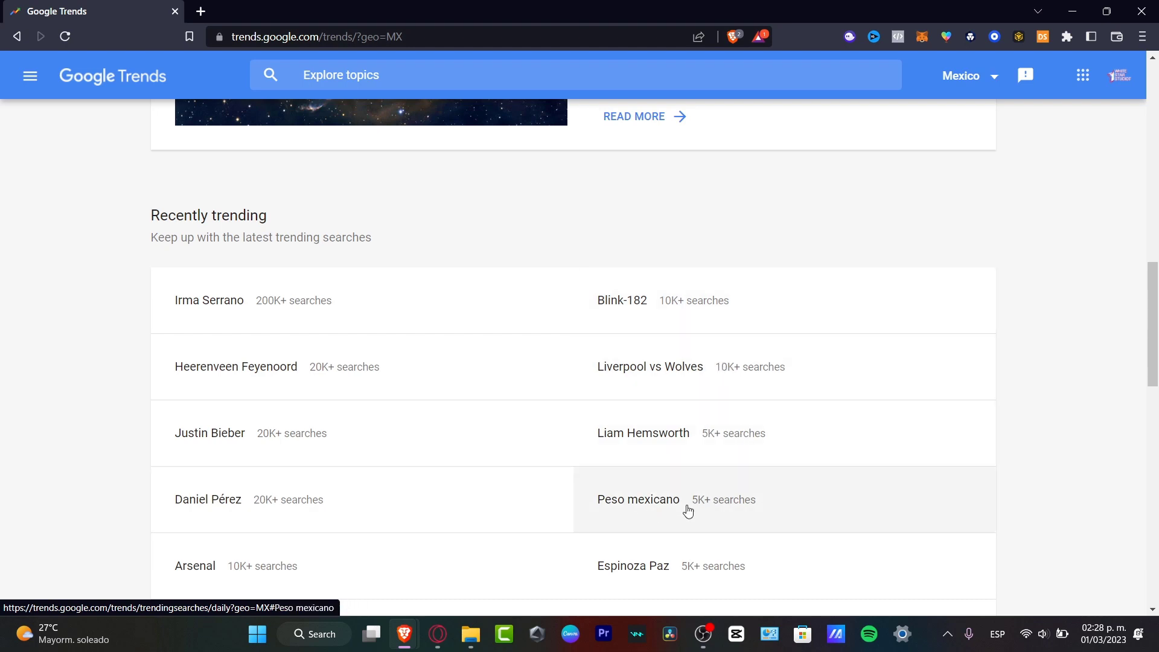
scroll(548, 487, "down", 3)
scroll(548, 487, "down", 3)
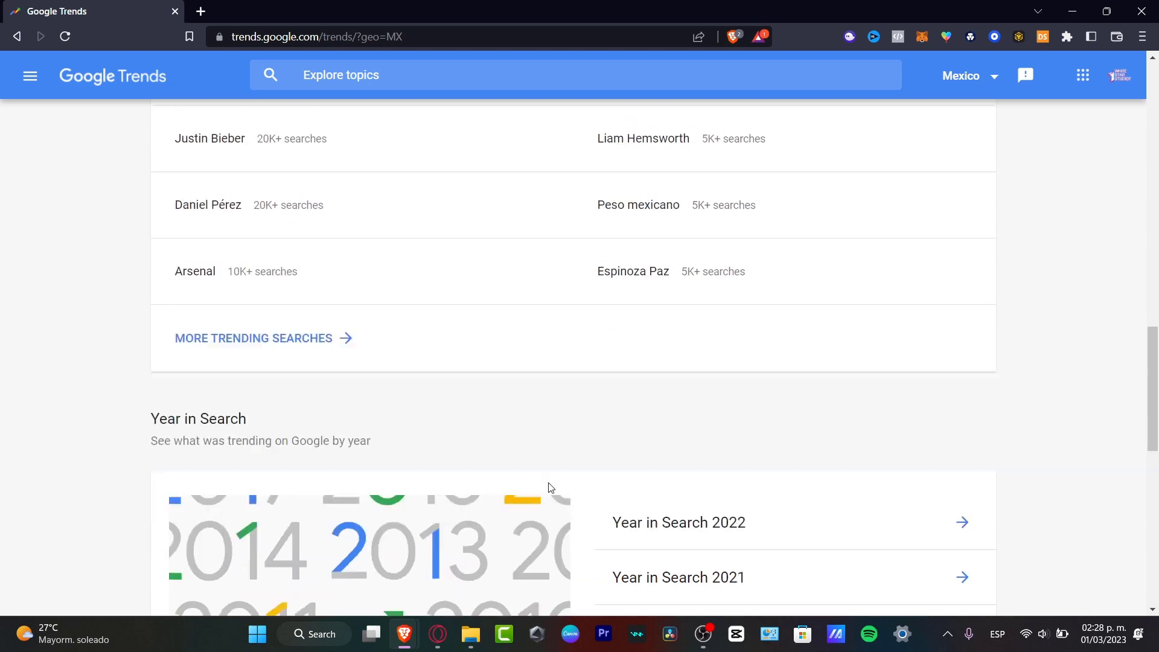
scroll(658, 362, "down", 7)
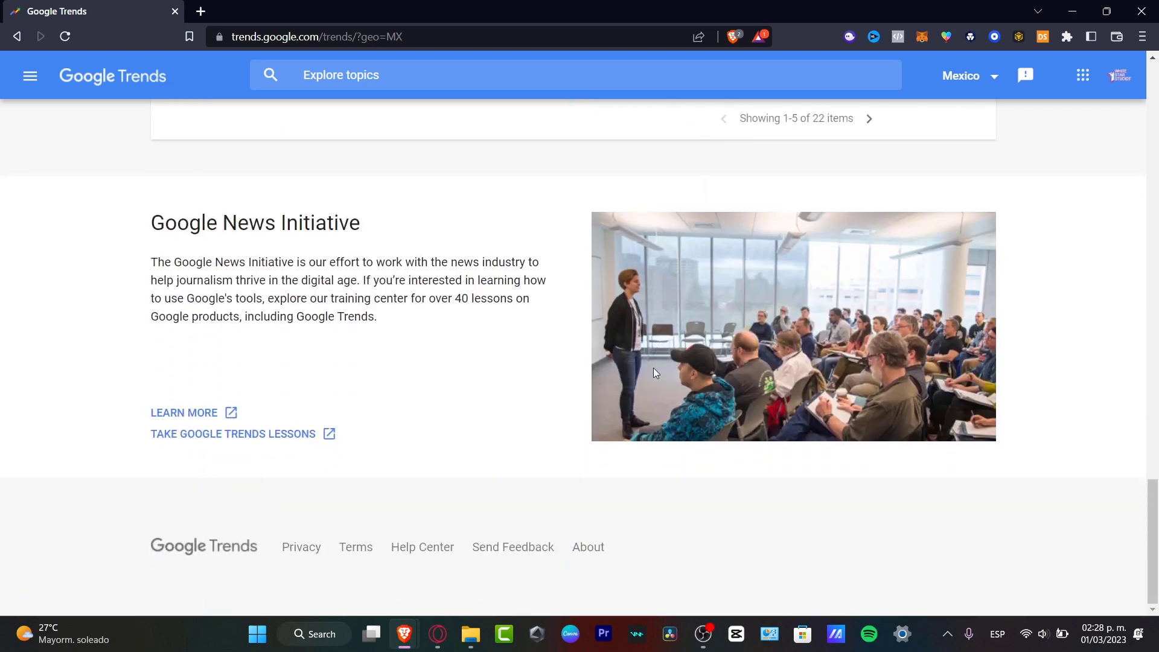
scroll(767, 520, "up", 15)
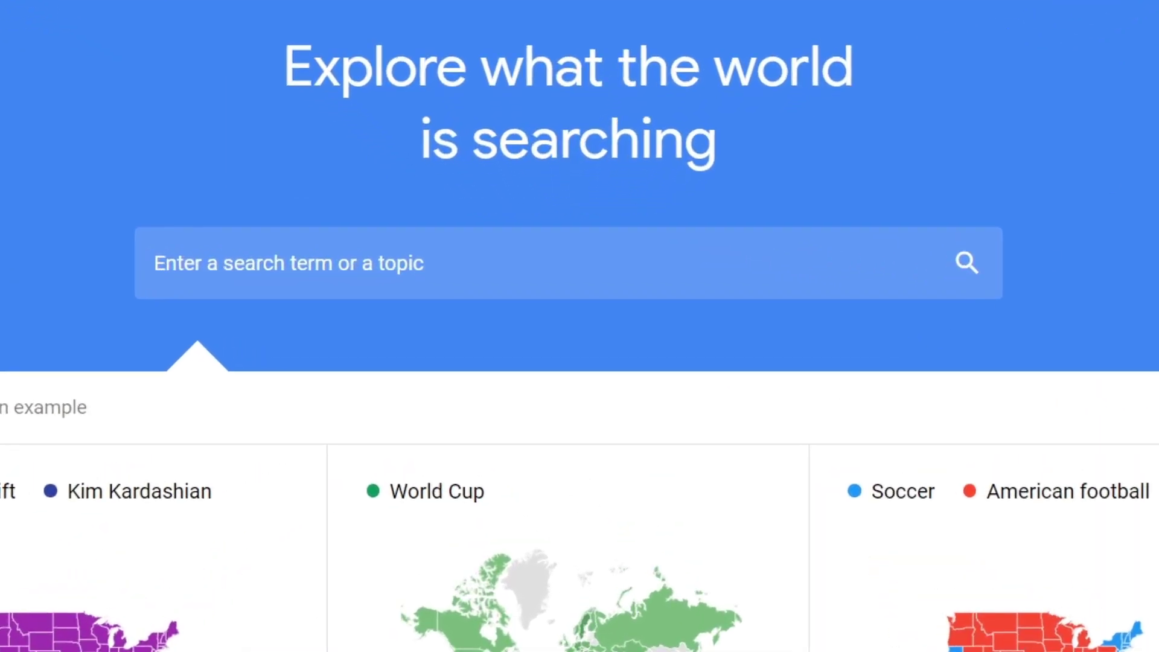
Change the home page's country from Mexico to United States
left_click(1066, 33)
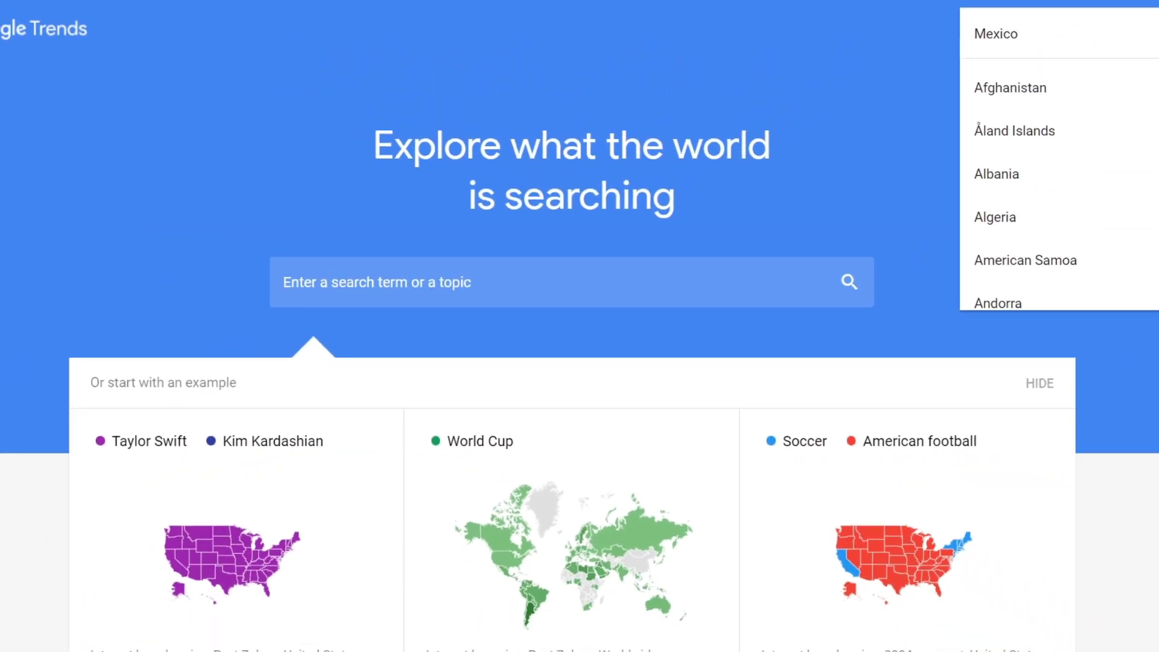
left_click_drag(1131, 78, 1153, 236)
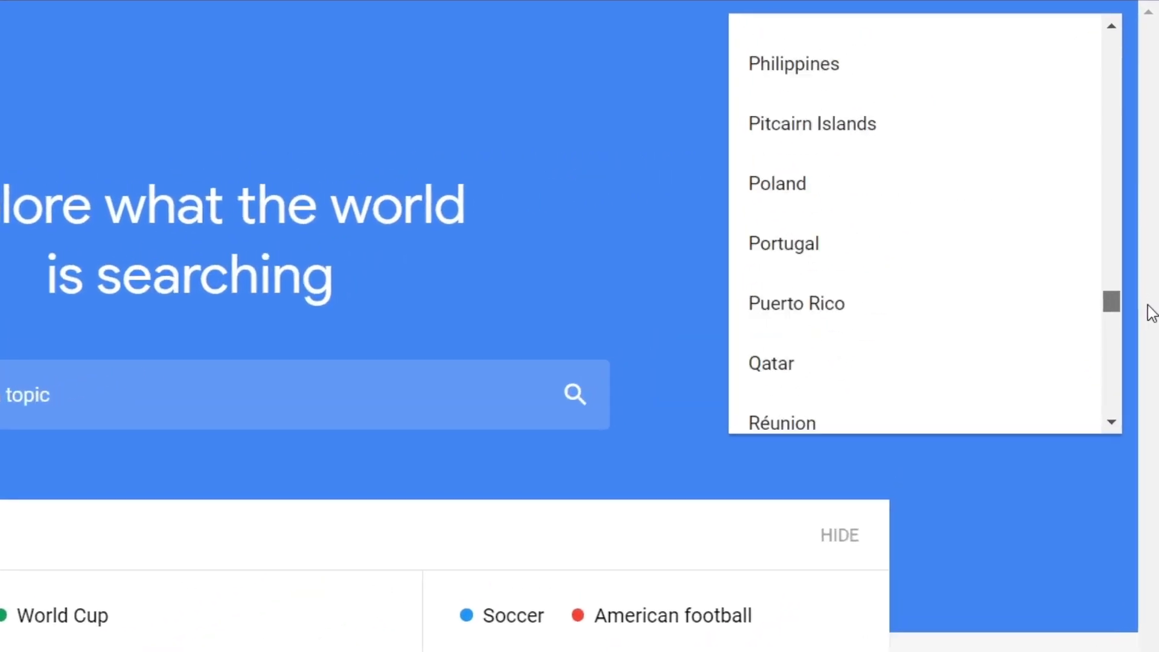
left_click_drag(1152, 313, 1154, 383)
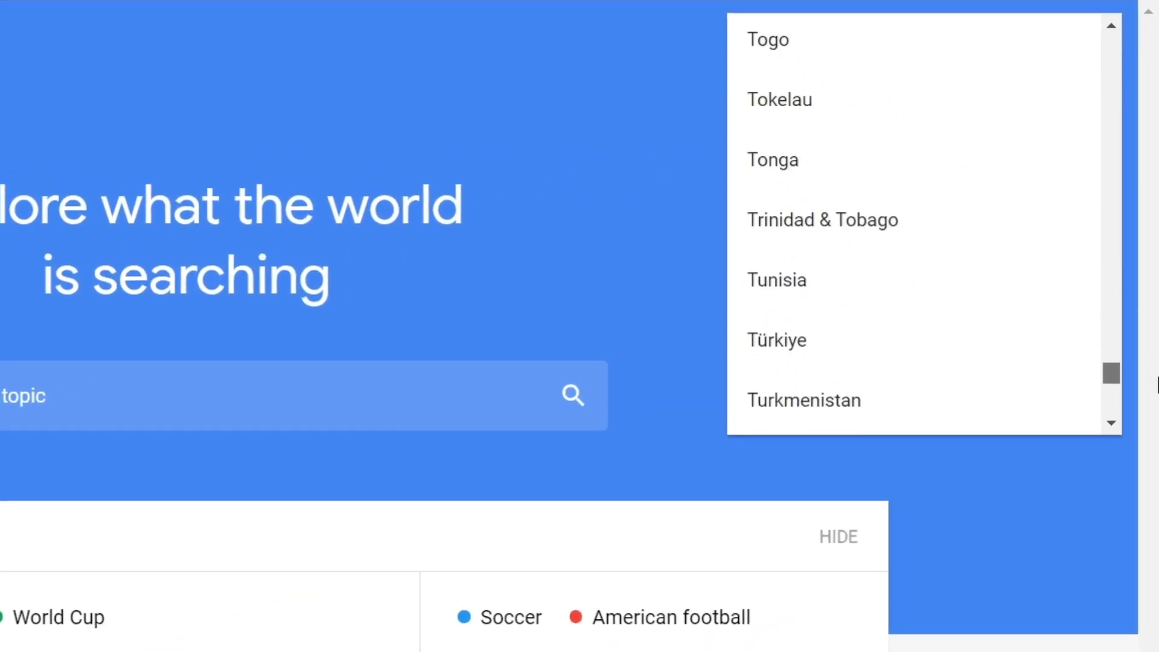
scroll(1026, 325, "up", 12)
scroll(1026, 325, "up", 4)
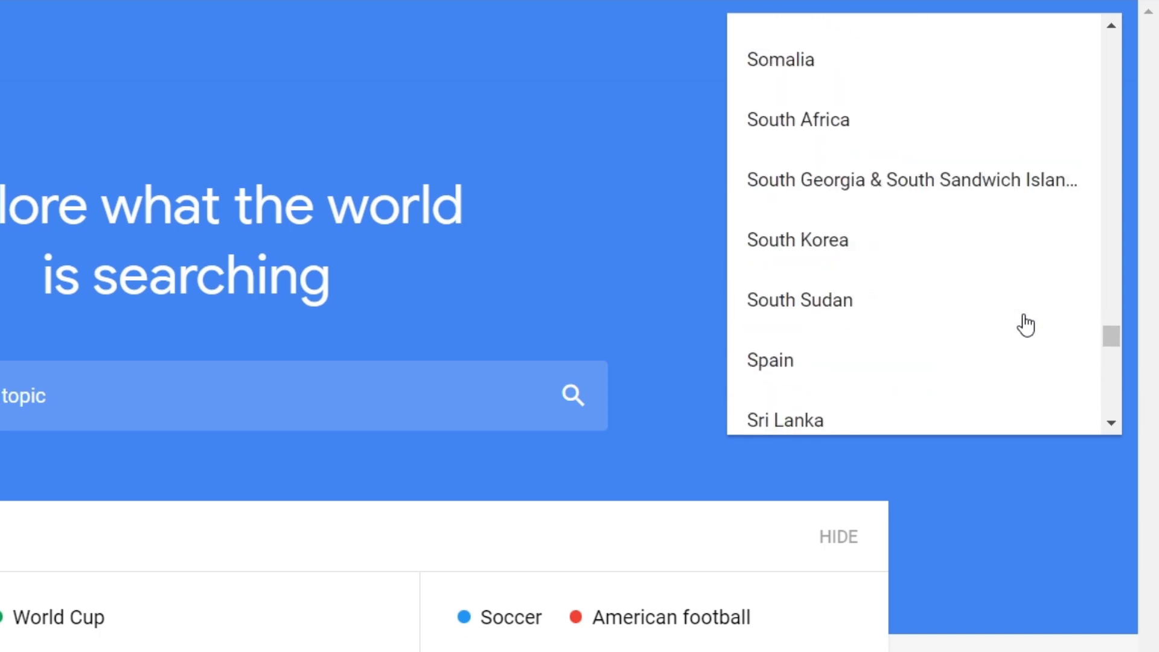
scroll(1026, 325, "down", 15)
scroll(1025, 325, "up", 2)
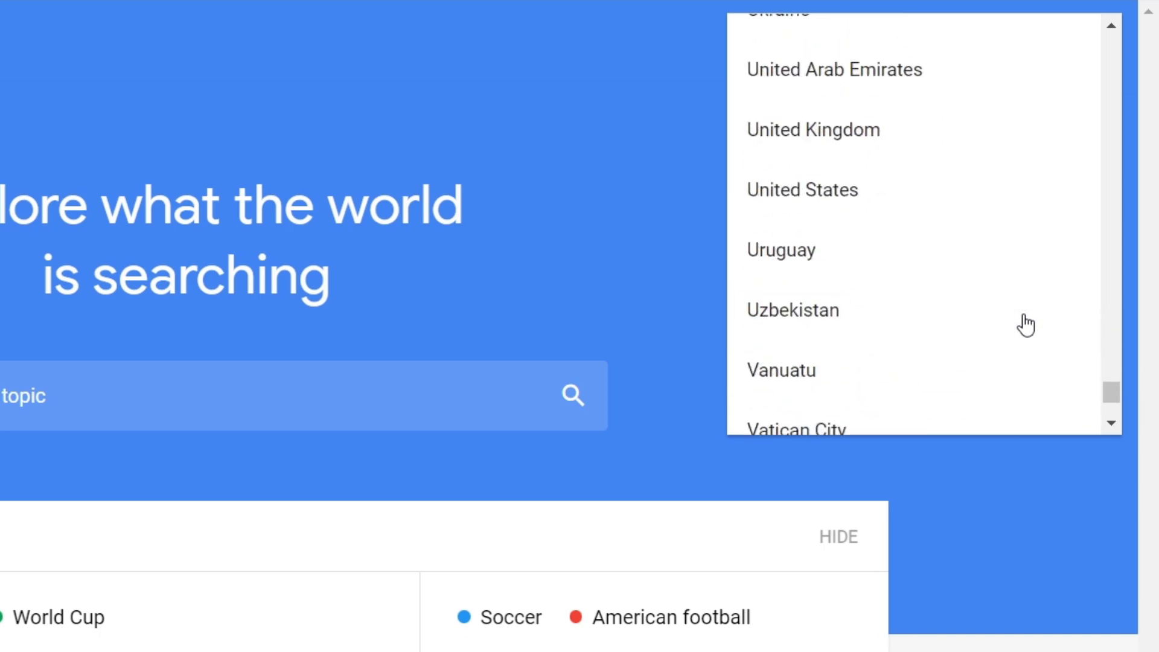
left_click(864, 191)
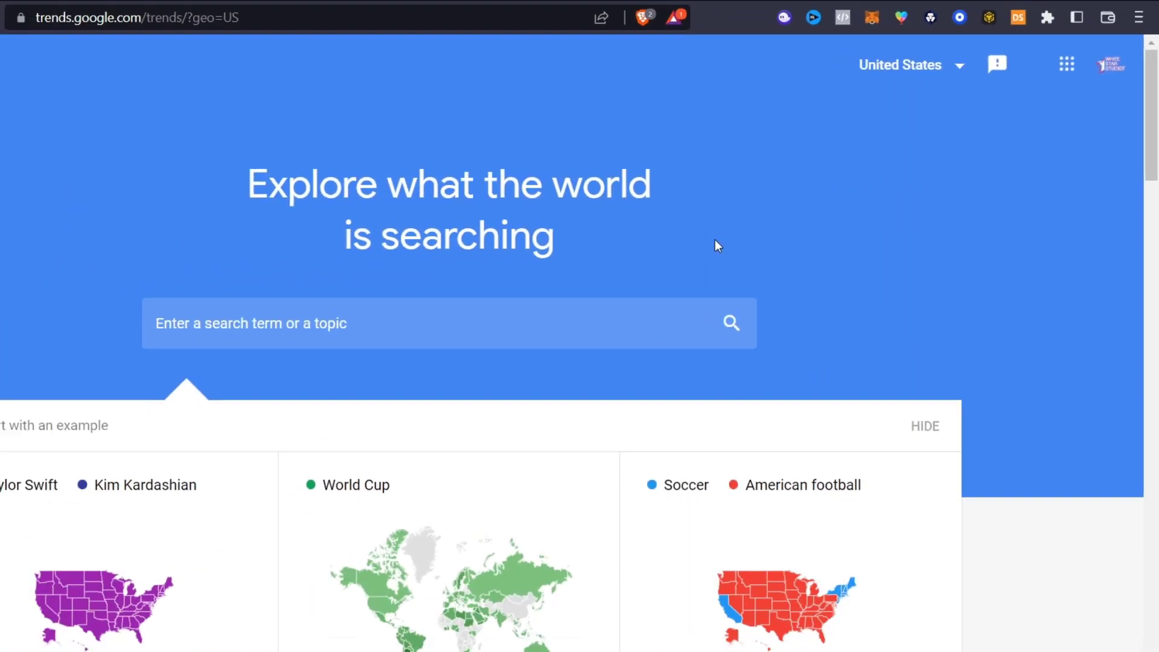
Examine the latest stories and recently trending searches for the United States
scroll(782, 223, "down", 10)
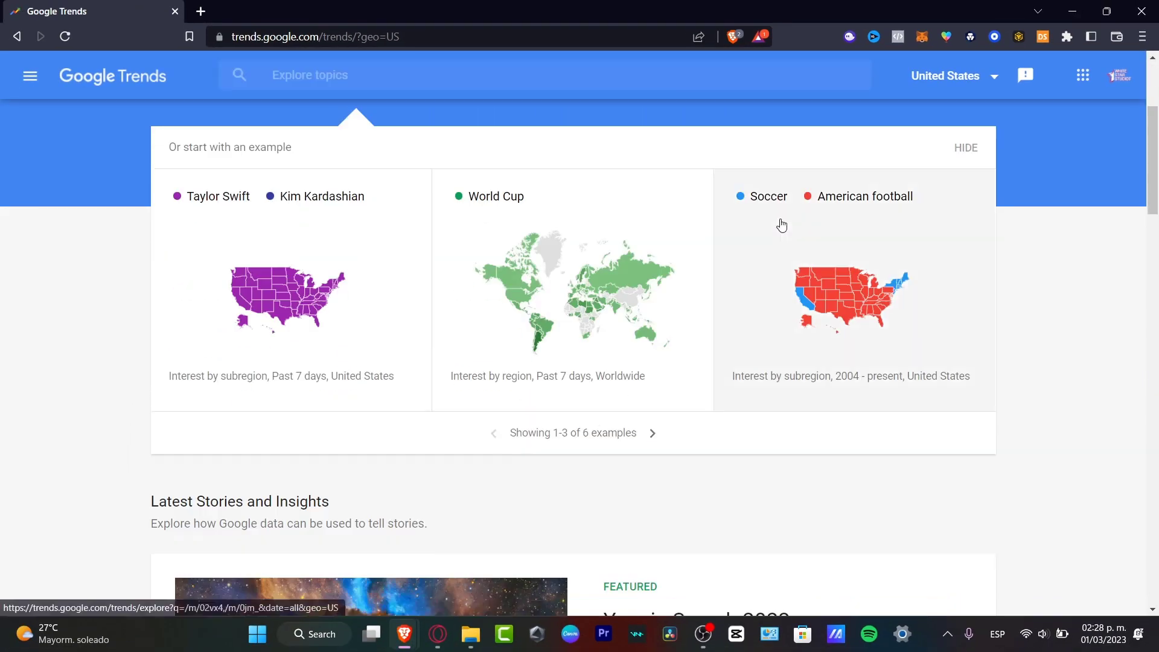
scroll(782, 226, "down", 3)
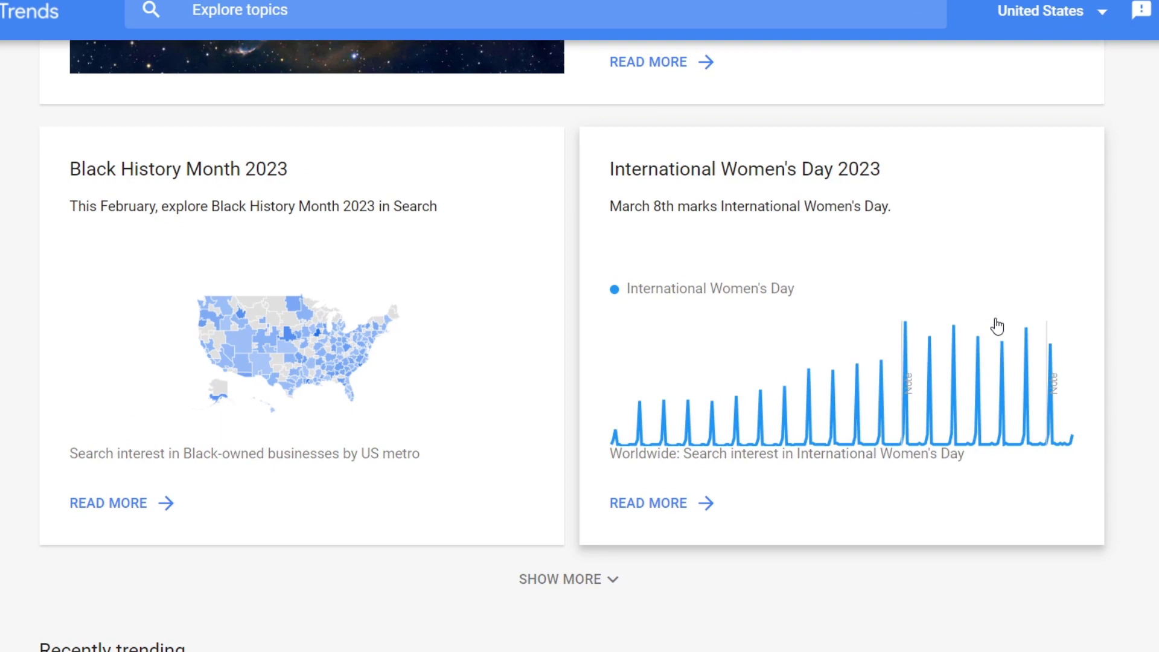
scroll(1058, 336, "down", 6)
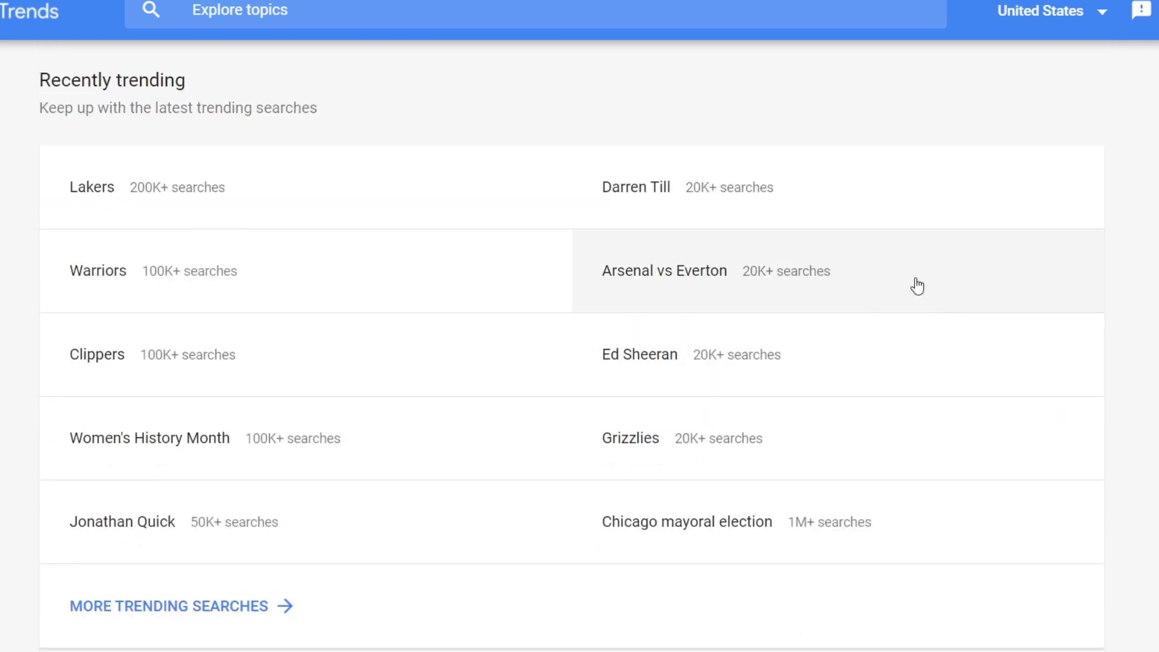
Switch the home page's country to Canada
left_click(1072, 27)
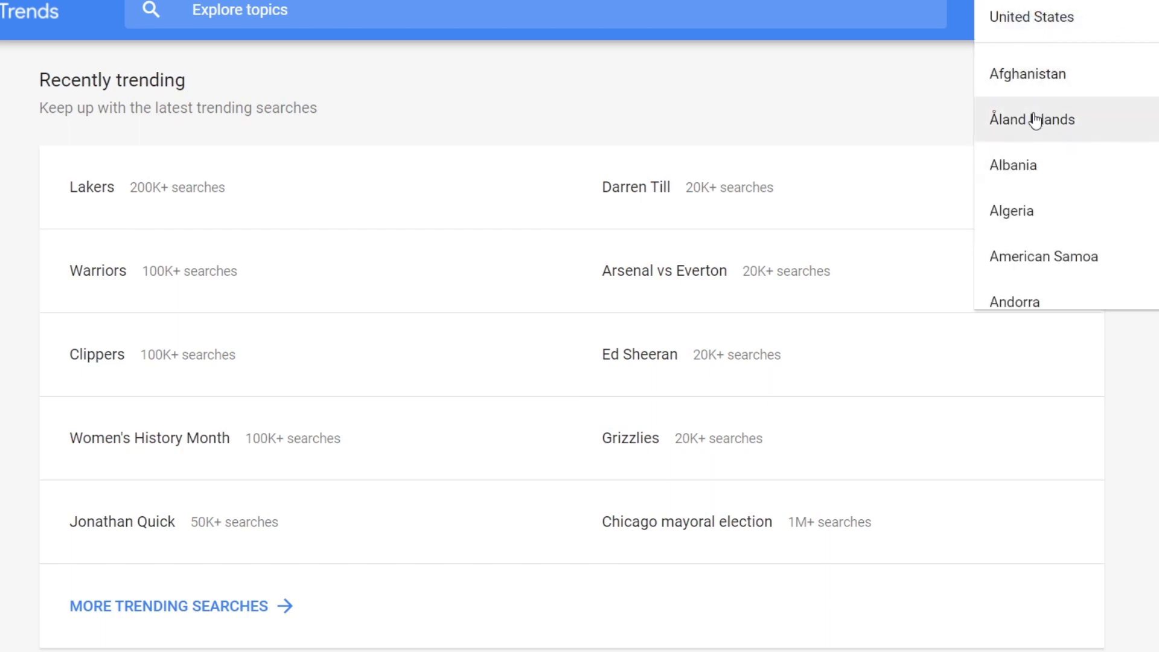
left_click(911, 87)
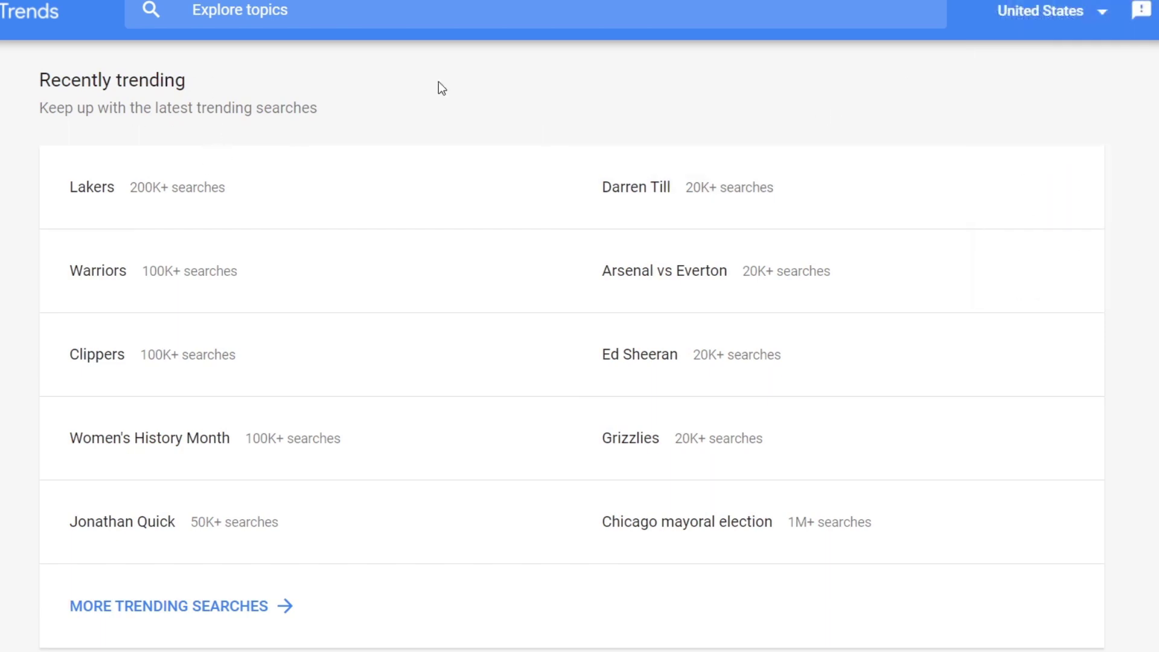
left_click(1080, 12)
scroll(1110, 163, "down", 15)
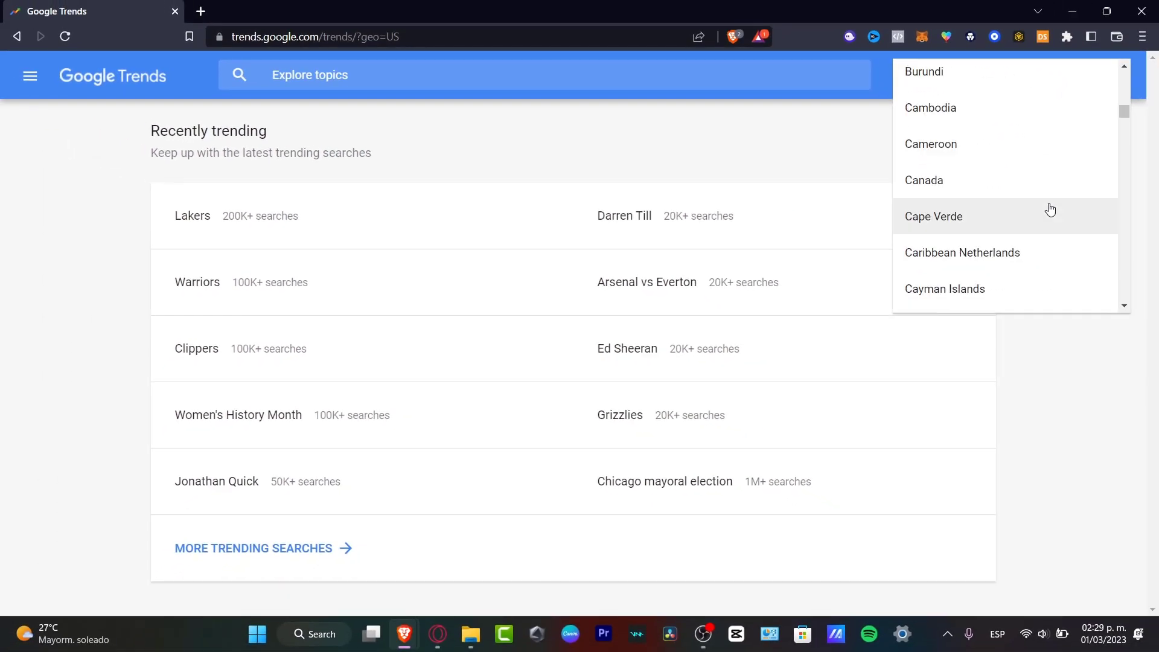
scroll(1049, 208, "down", 3)
scroll(1048, 207, "up", 3)
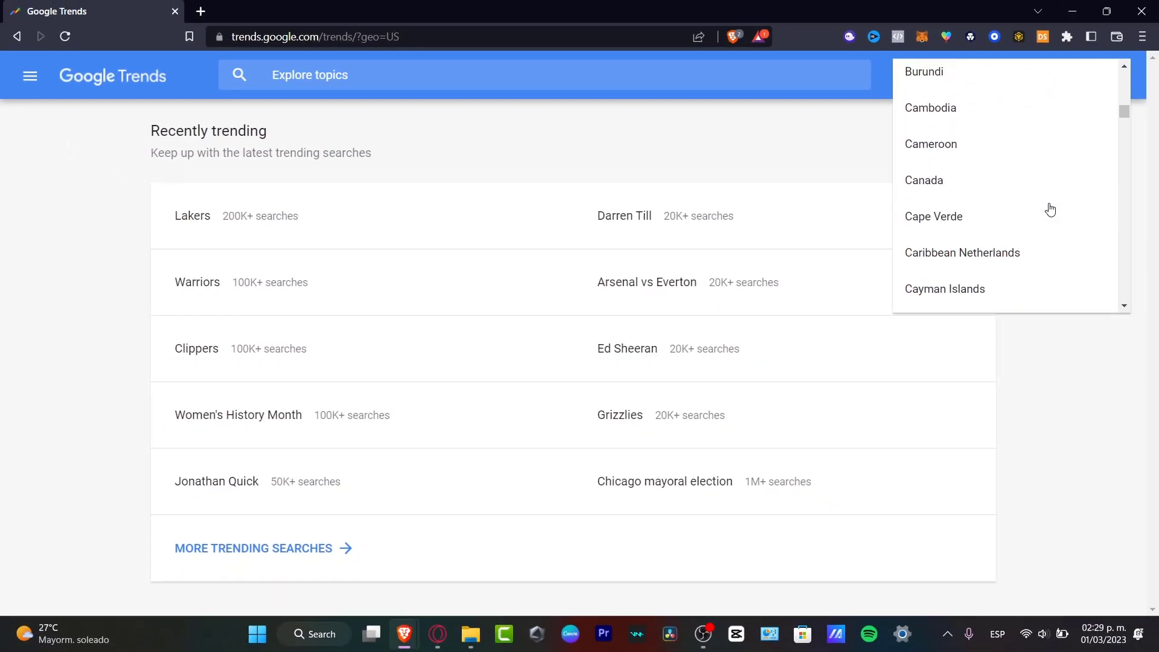
left_click(1008, 182)
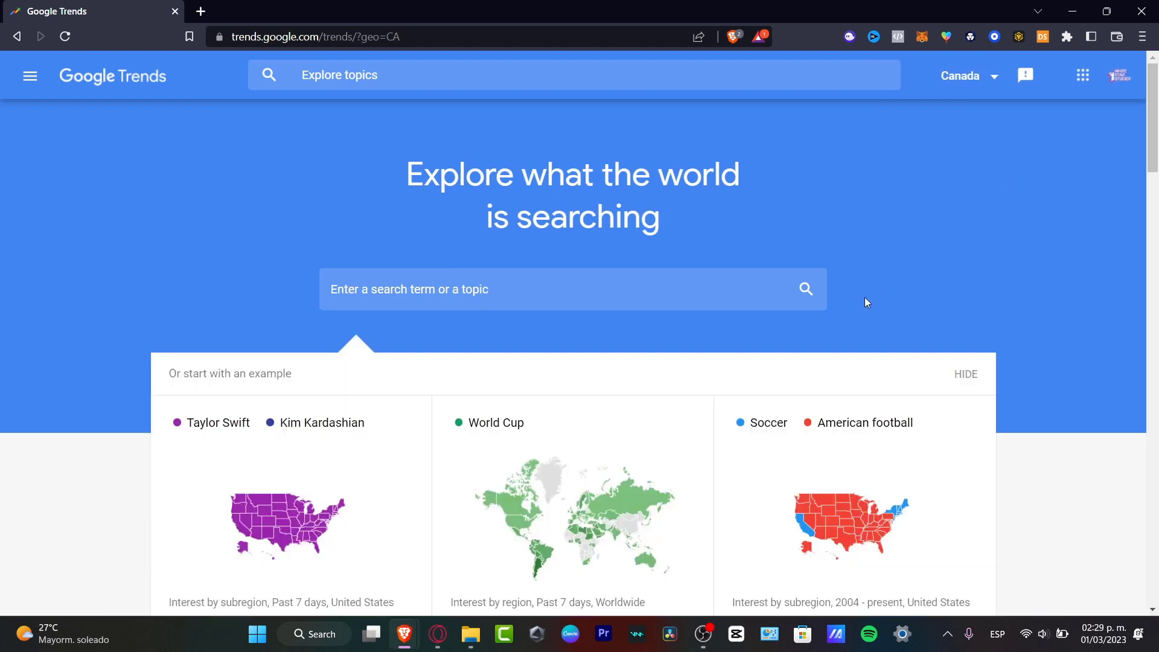
Review the recently trending searches and the remaining home page sections for Canada
scroll(885, 288, "down", 15)
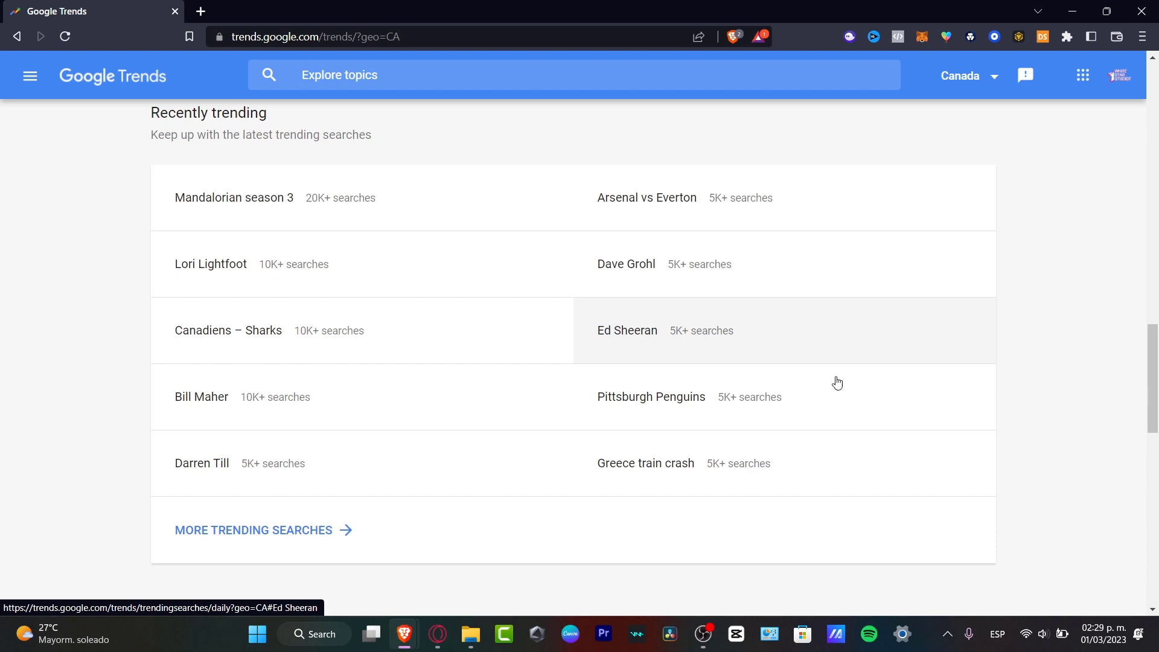
scroll(838, 384, "down", 7)
scroll(843, 391, "down", 7)
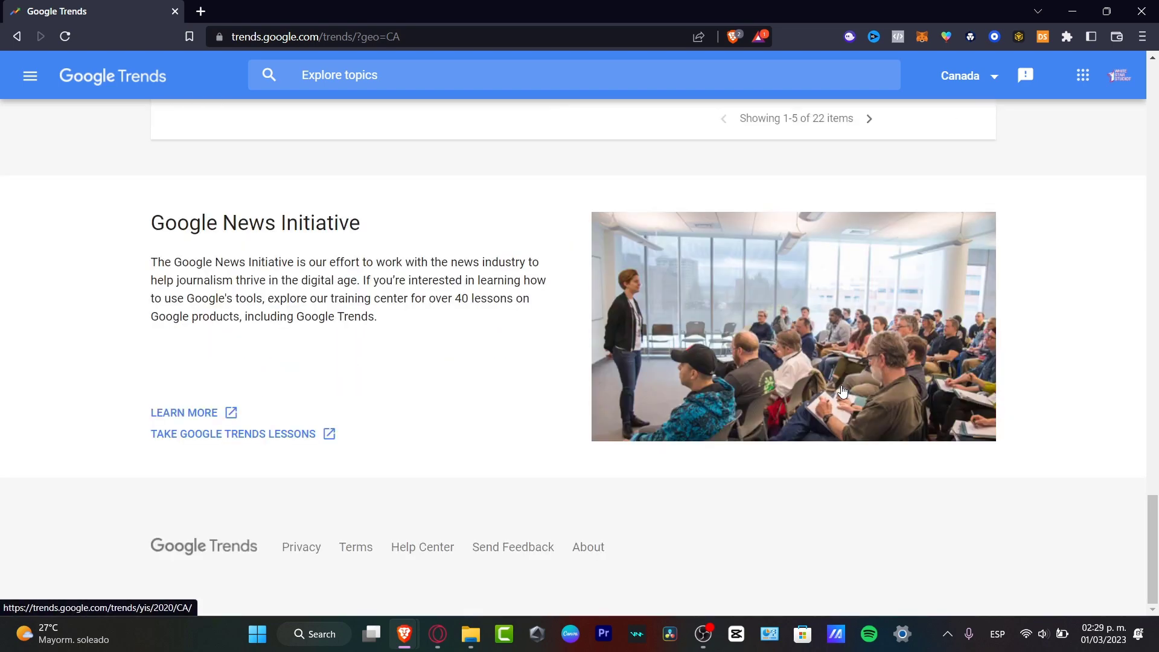
scroll(841, 385, "up", 4)
scroll(843, 390, "down", 4)
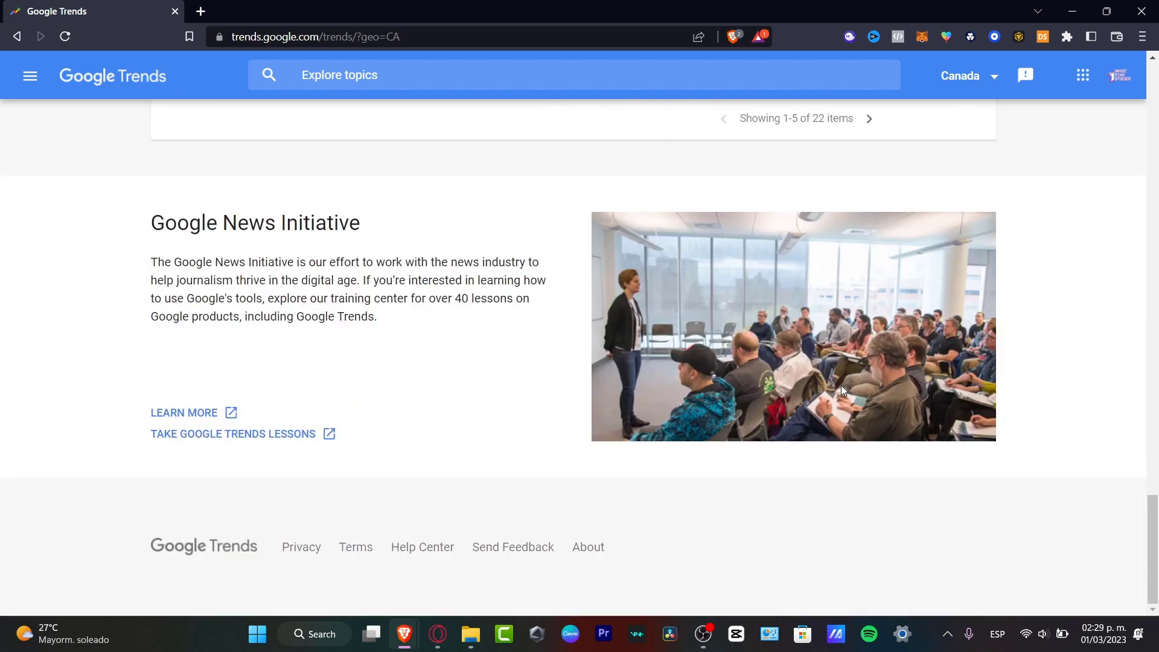
scroll(842, 386, "up", 20)
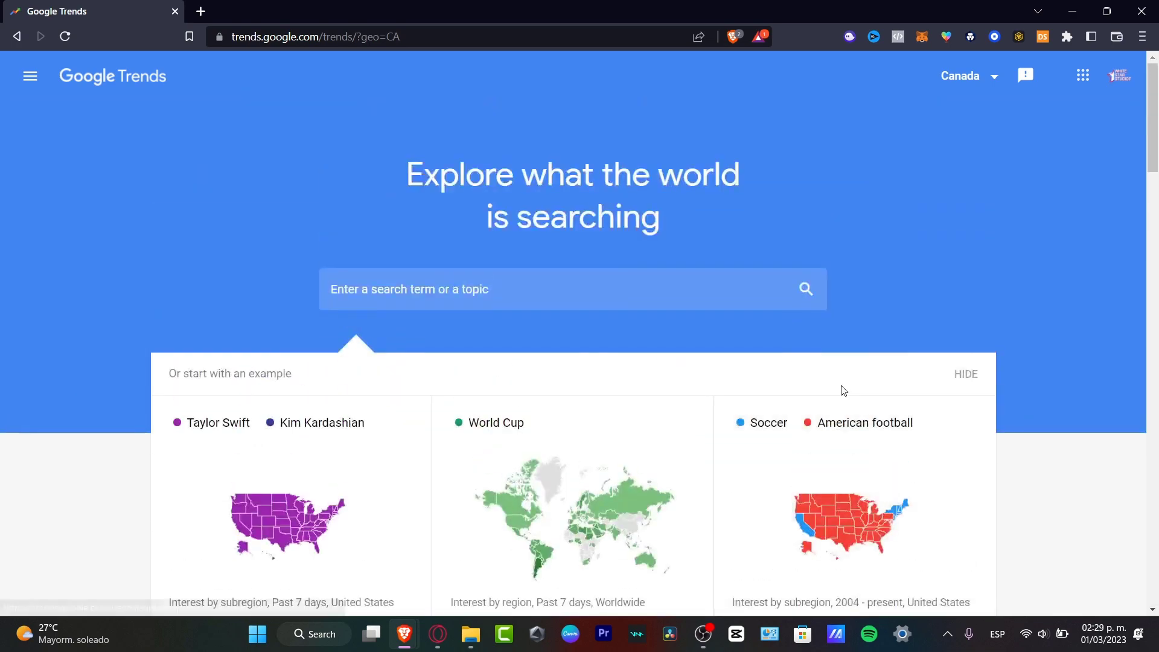
Explore search interest for the term "hard rock music"
left_click(457, 296)
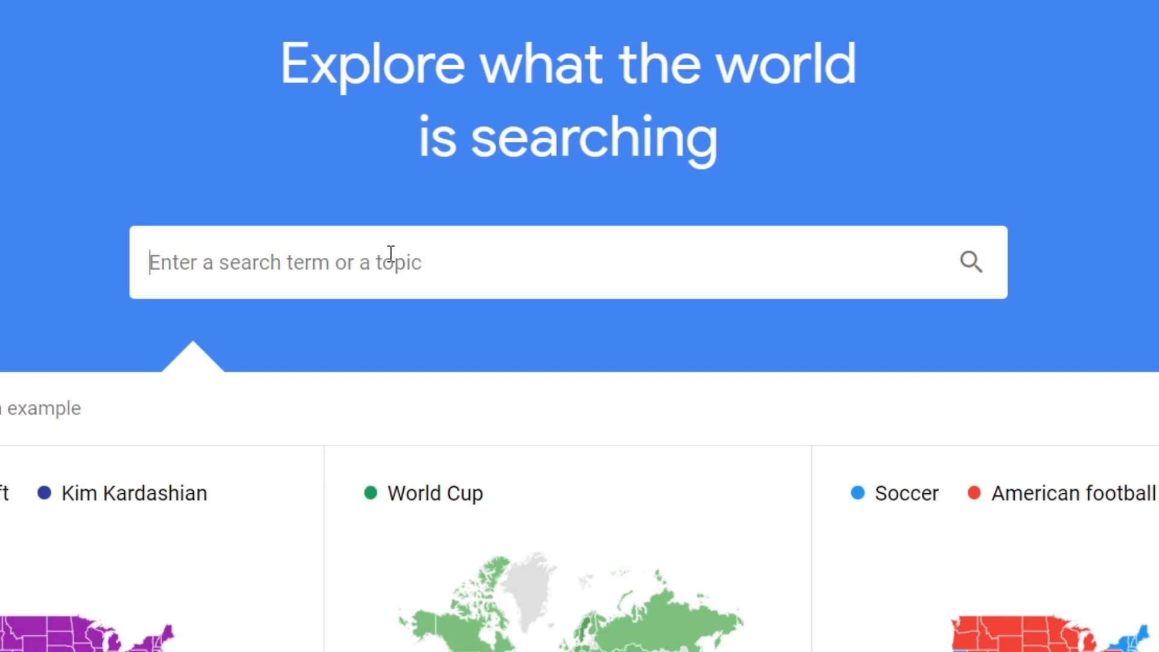
type("musi")
key("BackSpace")
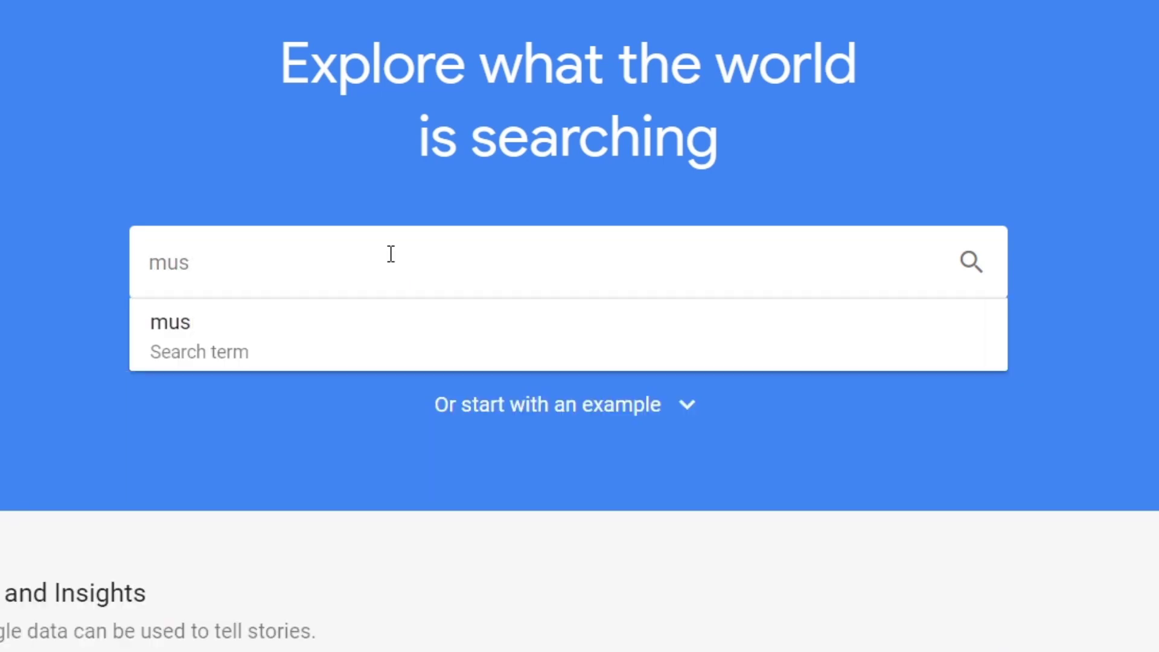
type("ic")
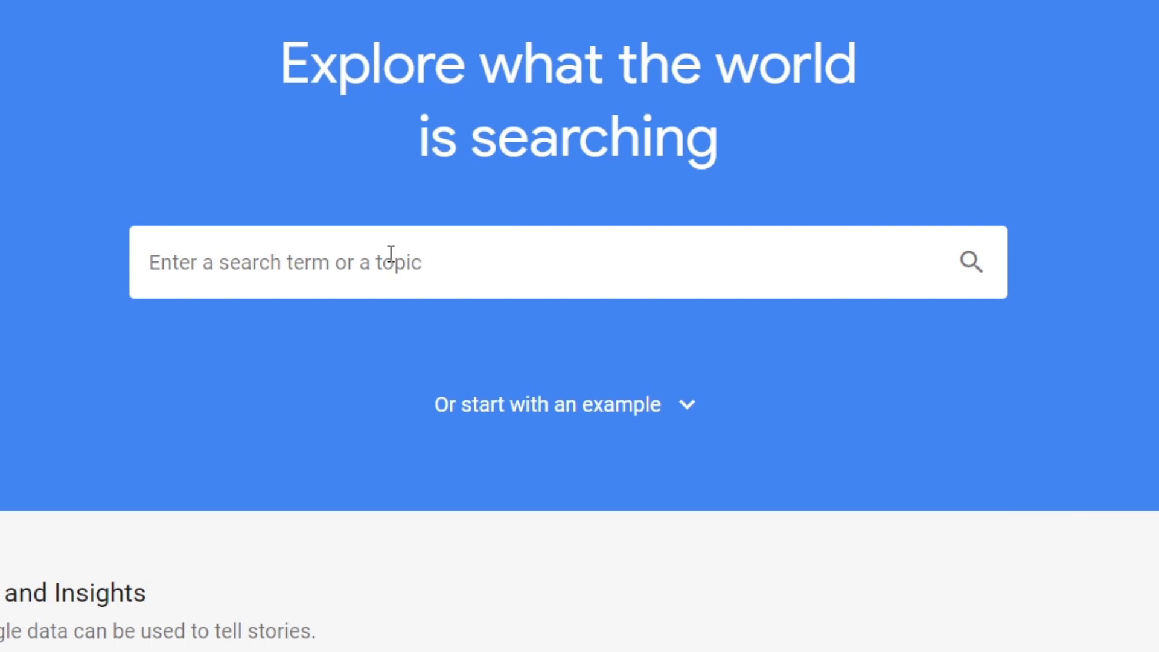
type("hard r")
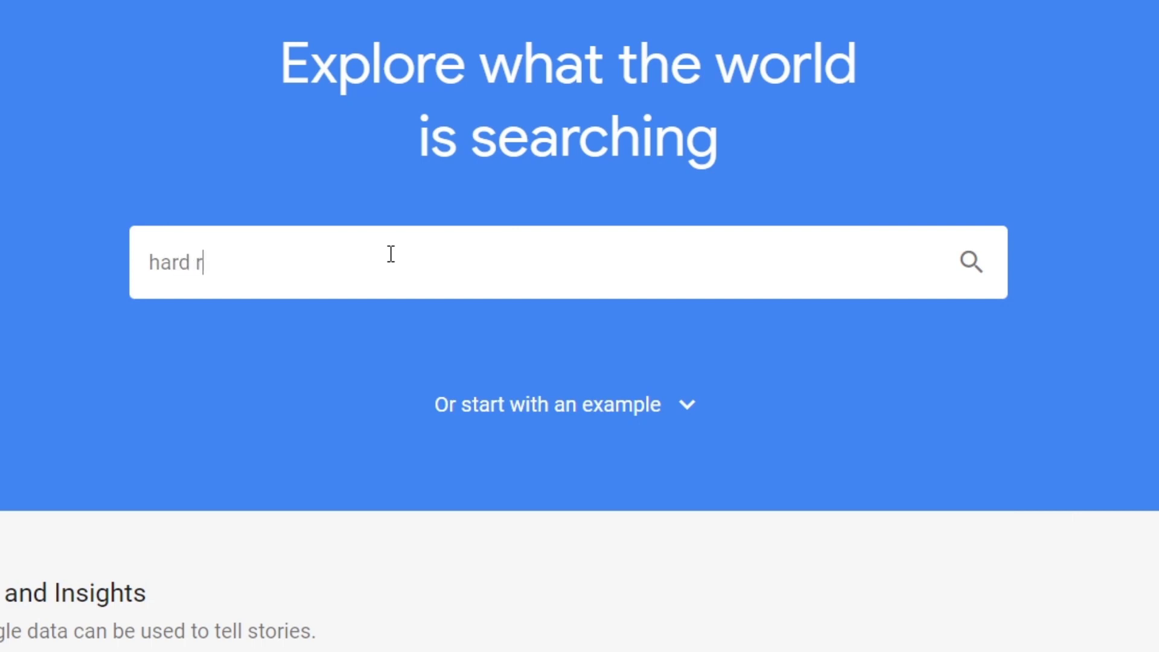
type("ock music")
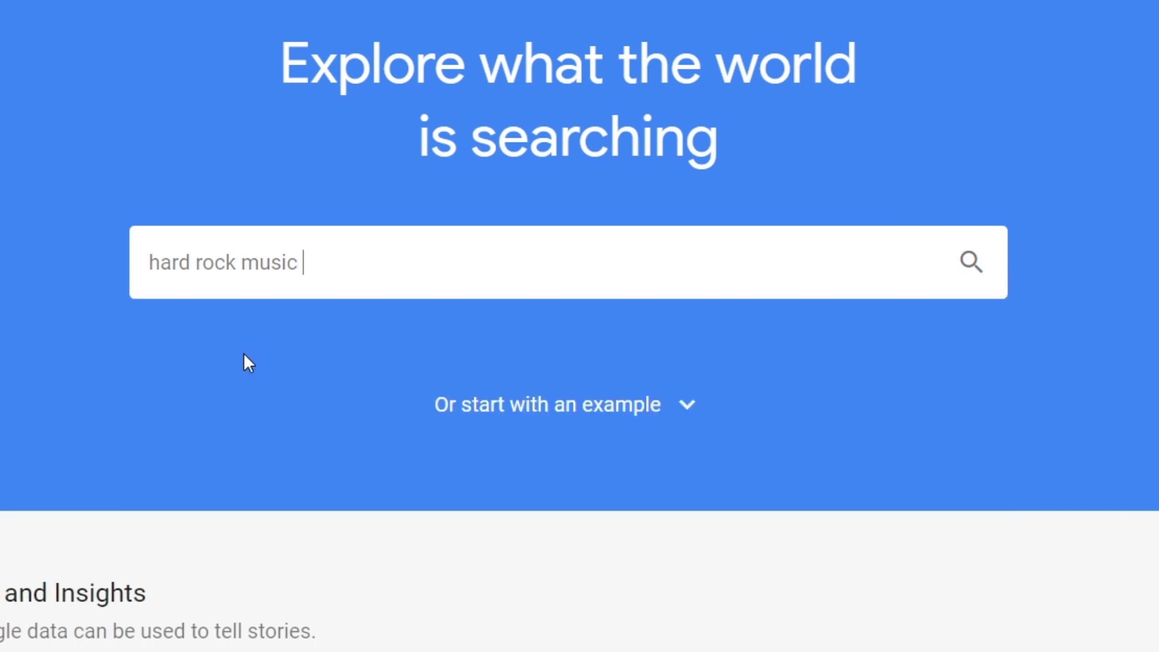
key("Return")
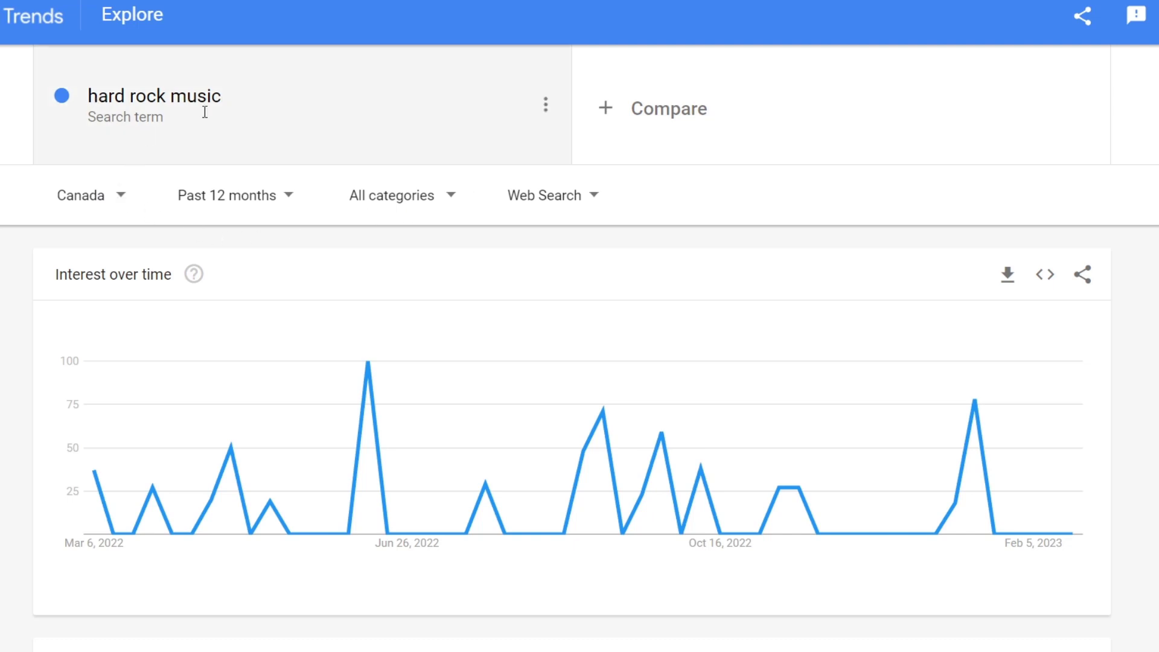
View the region options available for filtering the hard rock music results
left_click(111, 194)
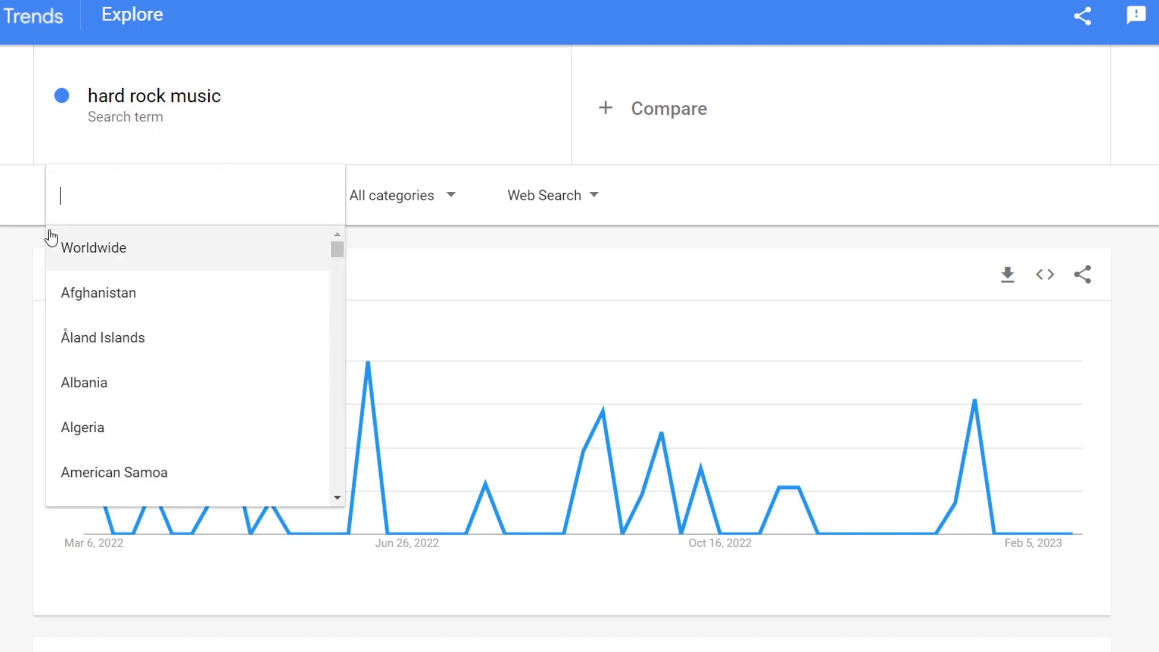
left_click(8, 212)
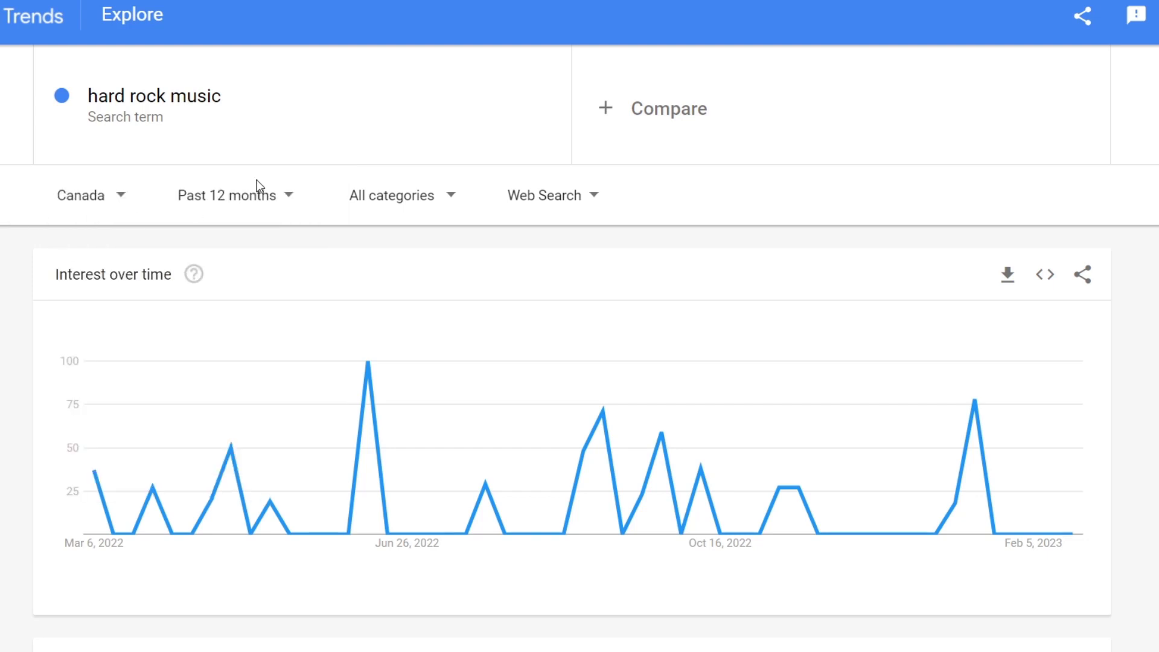
Filter the hard rock music results to the past 30 days and set the region to Worldwide
left_click(240, 199)
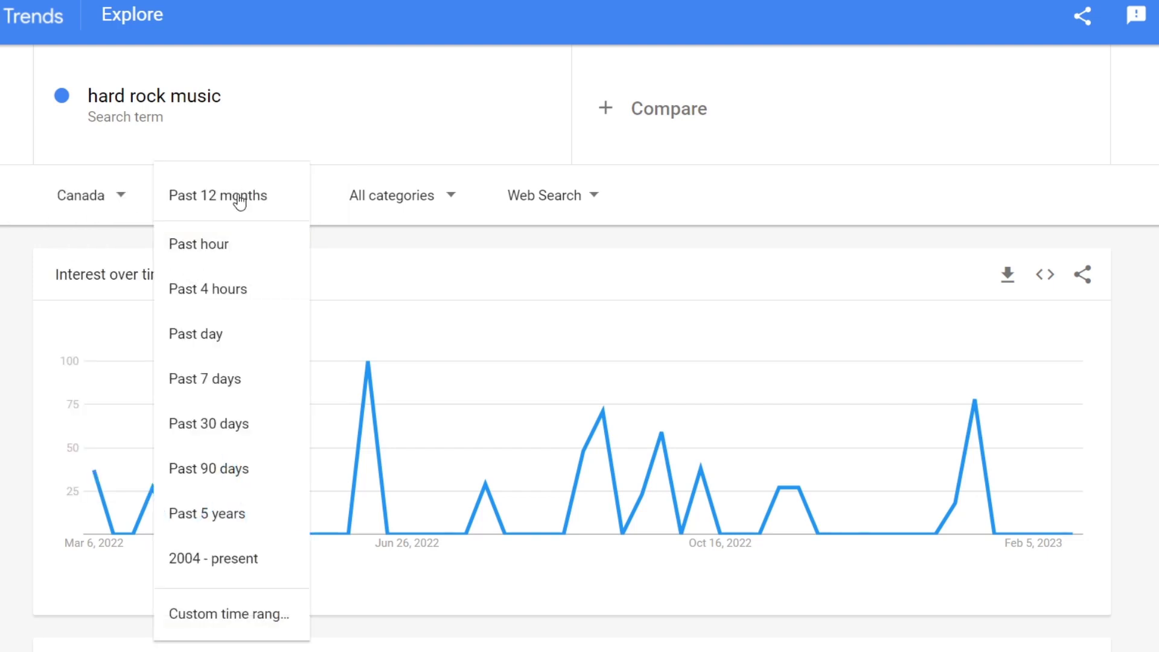
left_click(255, 434)
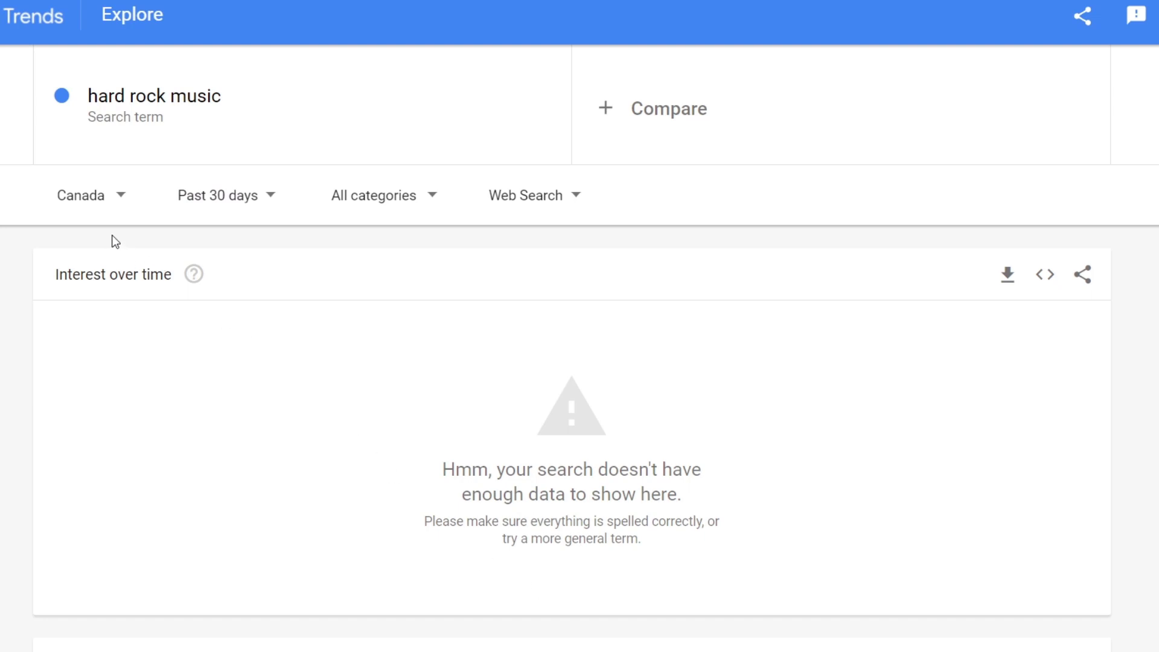
left_click(119, 217)
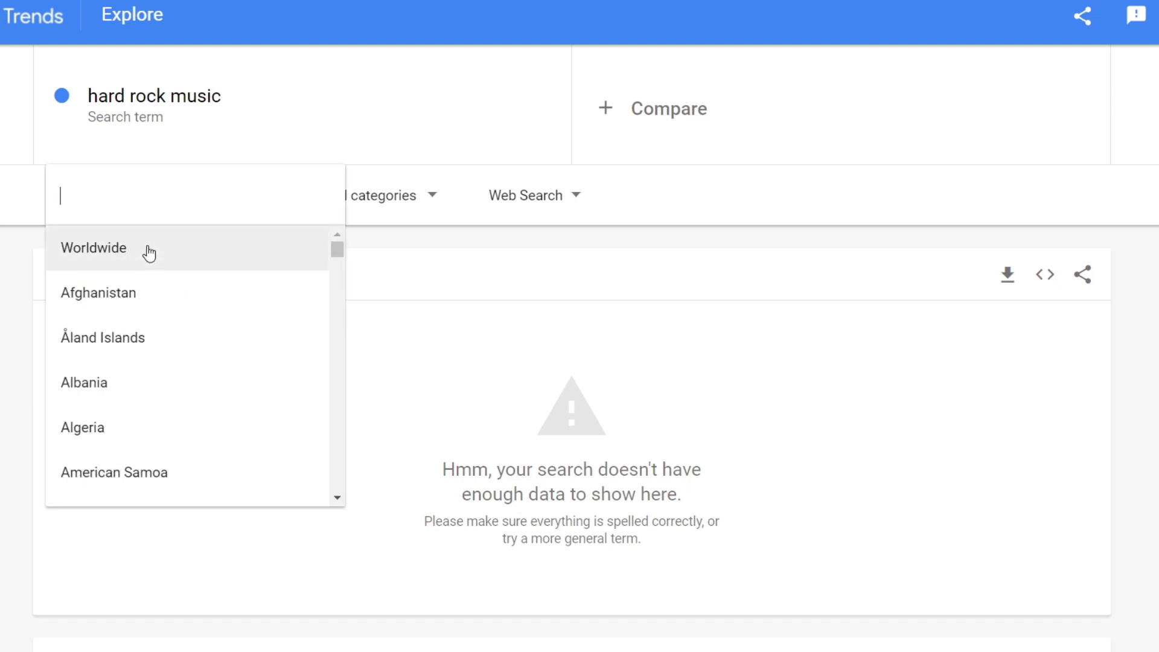
left_click(148, 247)
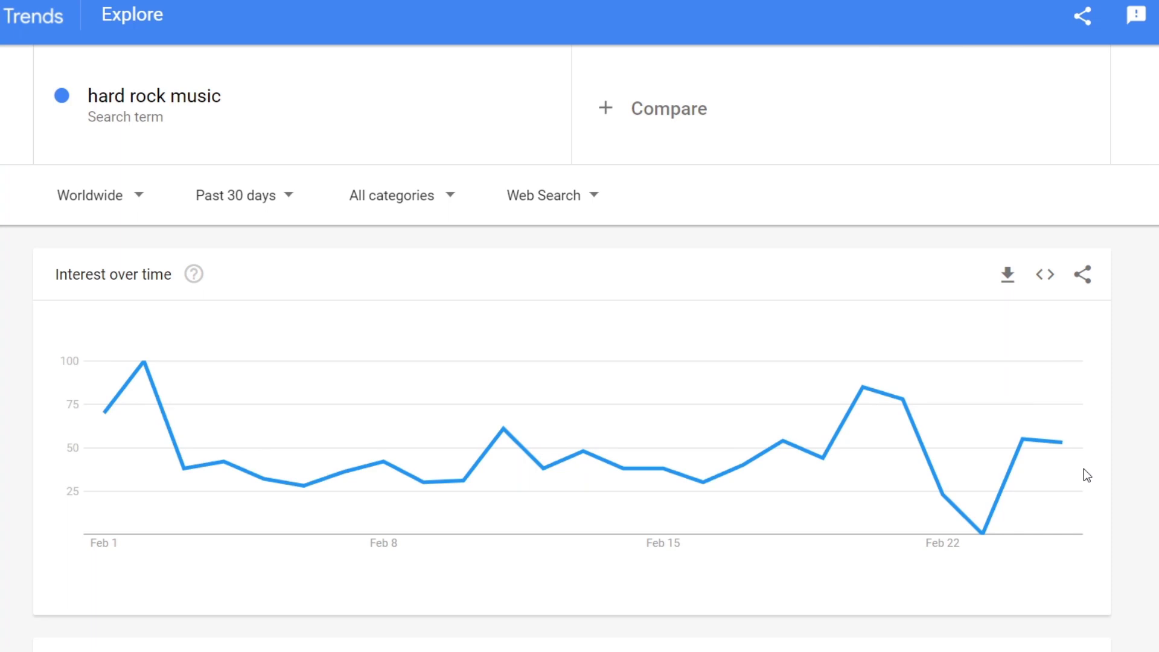
scroll(1085, 469, "down", 5)
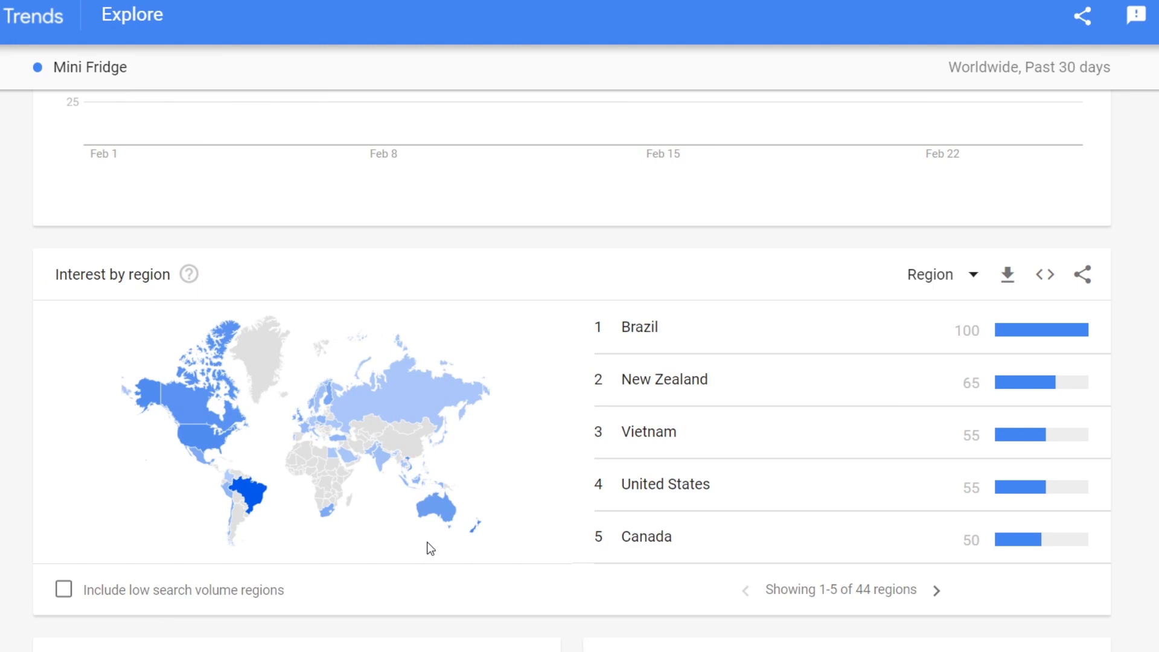
Replace the Mini Fridge topic with the search term "rock music"
scroll(756, 385, "up", 6)
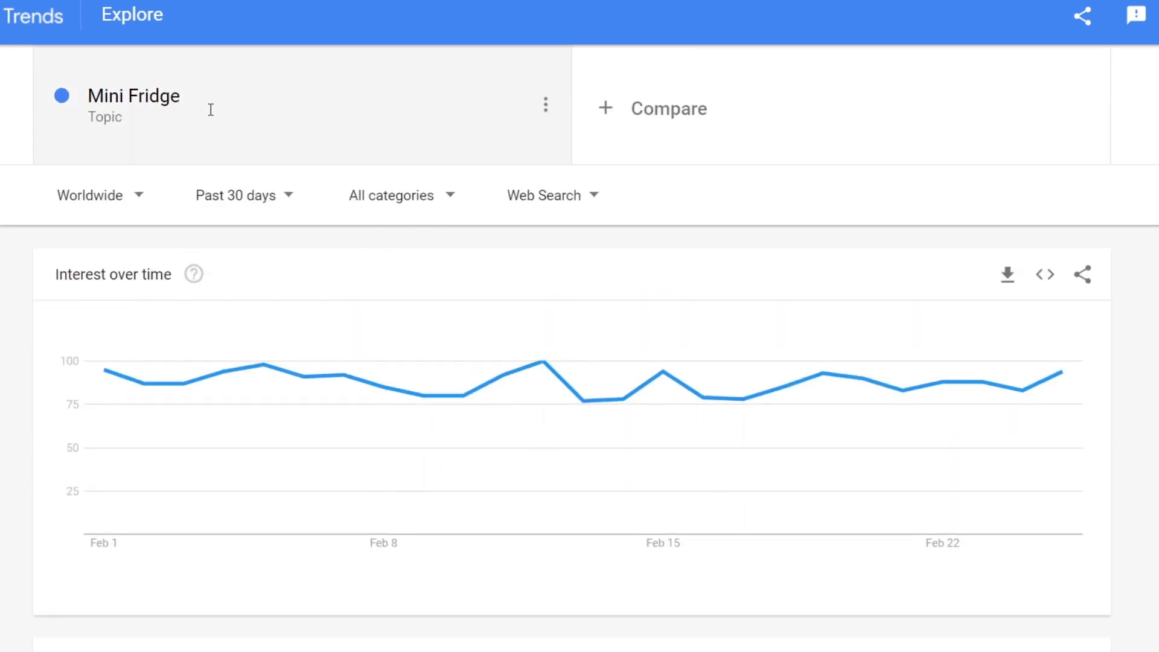
left_click(211, 109)
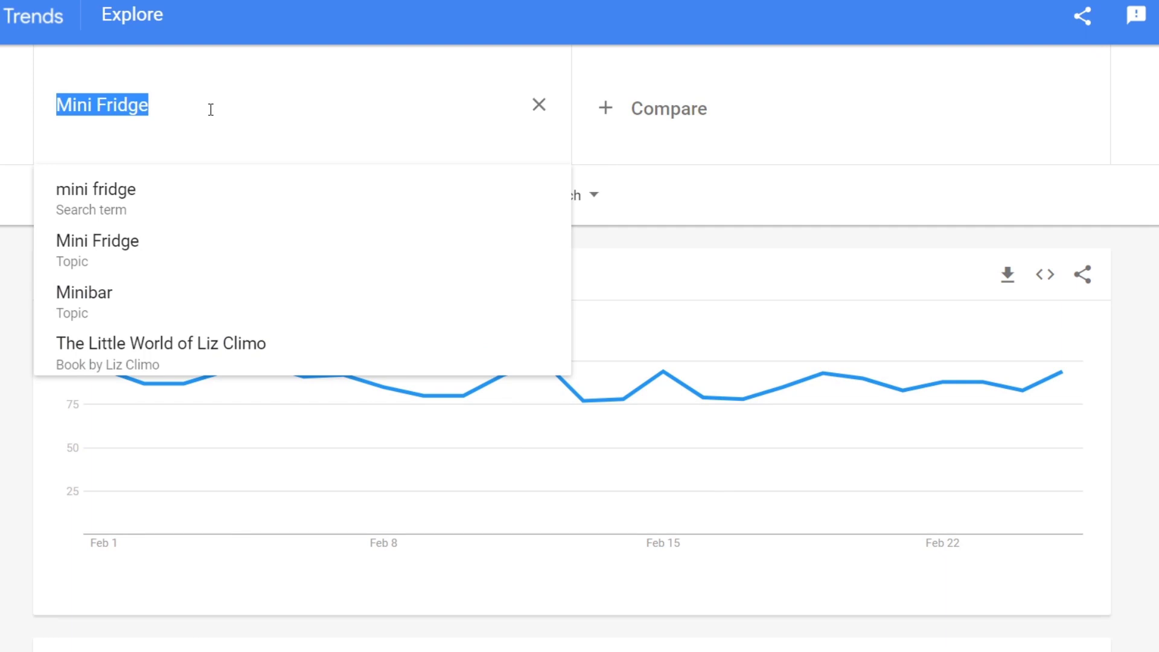
type("hard")
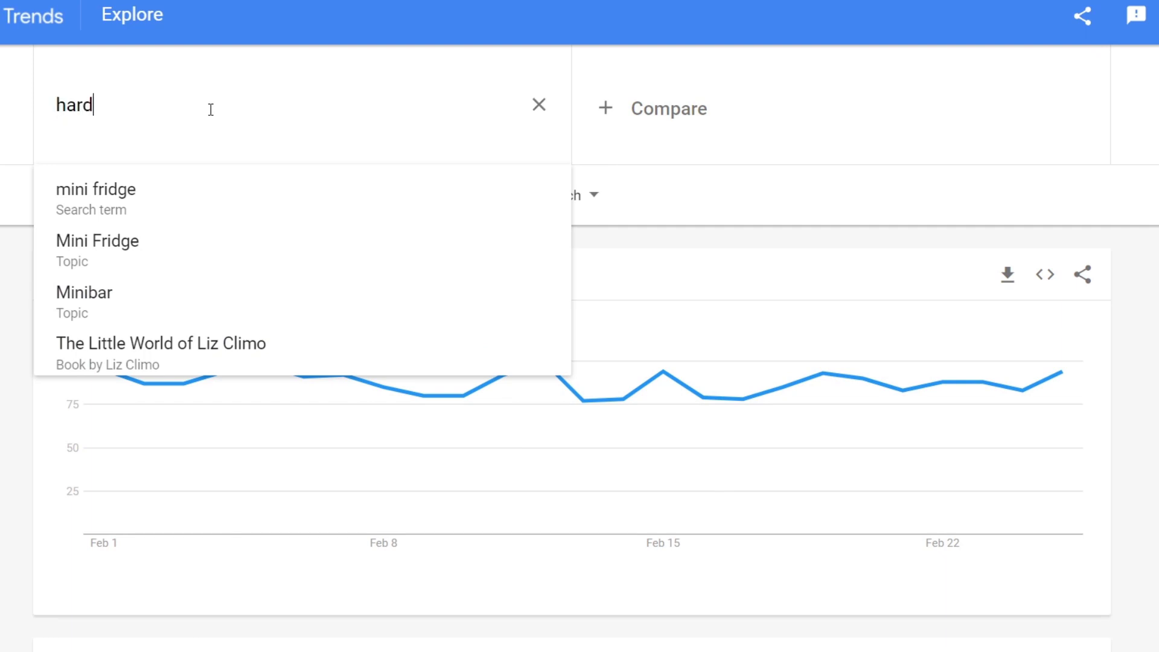
key("BackSpace")
key("BackSpace")
key("BackSpace")
key("BackSpace")
type("rock music")
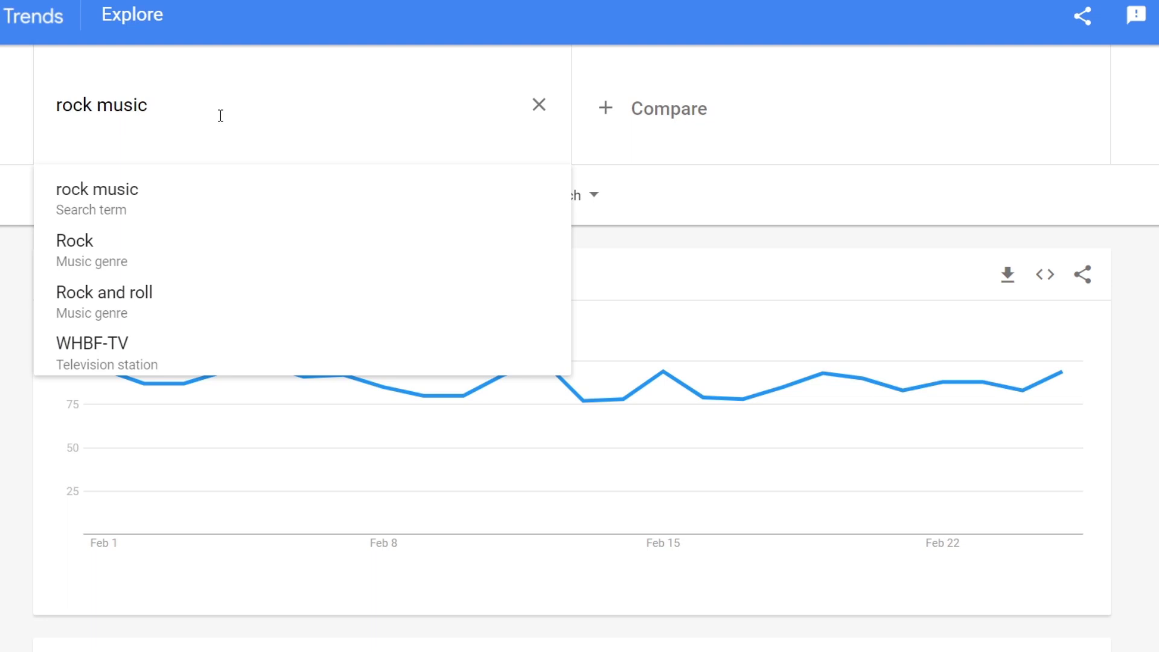
left_click(213, 182)
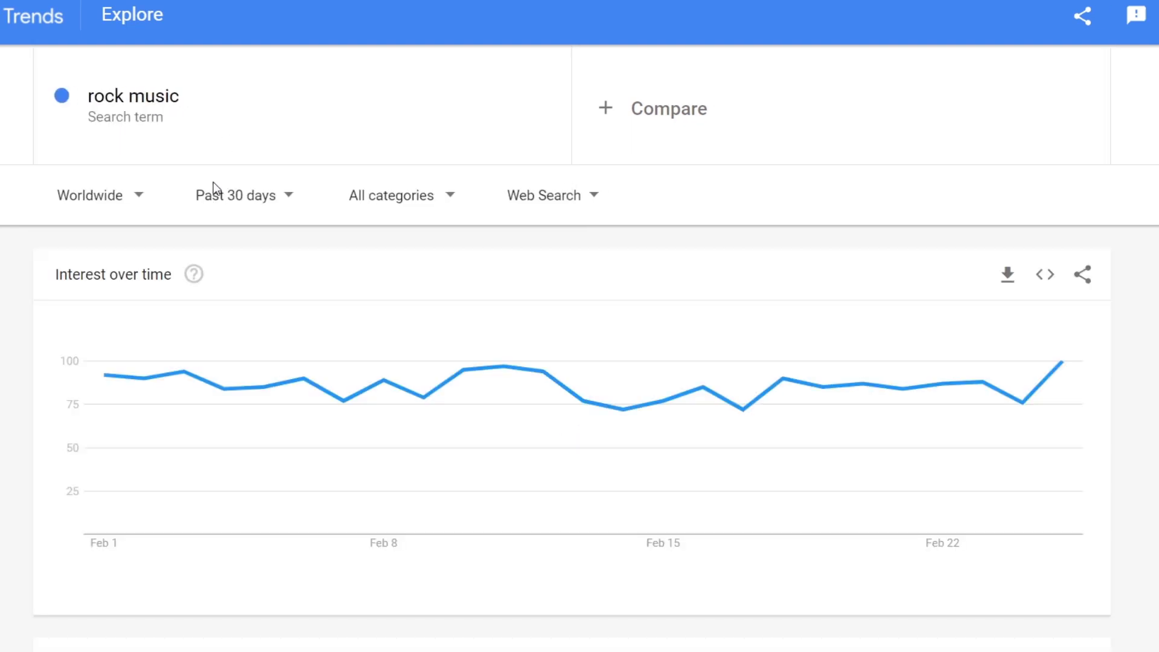
Set the time range to the past 7 days and review rock music's interest by region, related topics and related queries
left_click(233, 198)
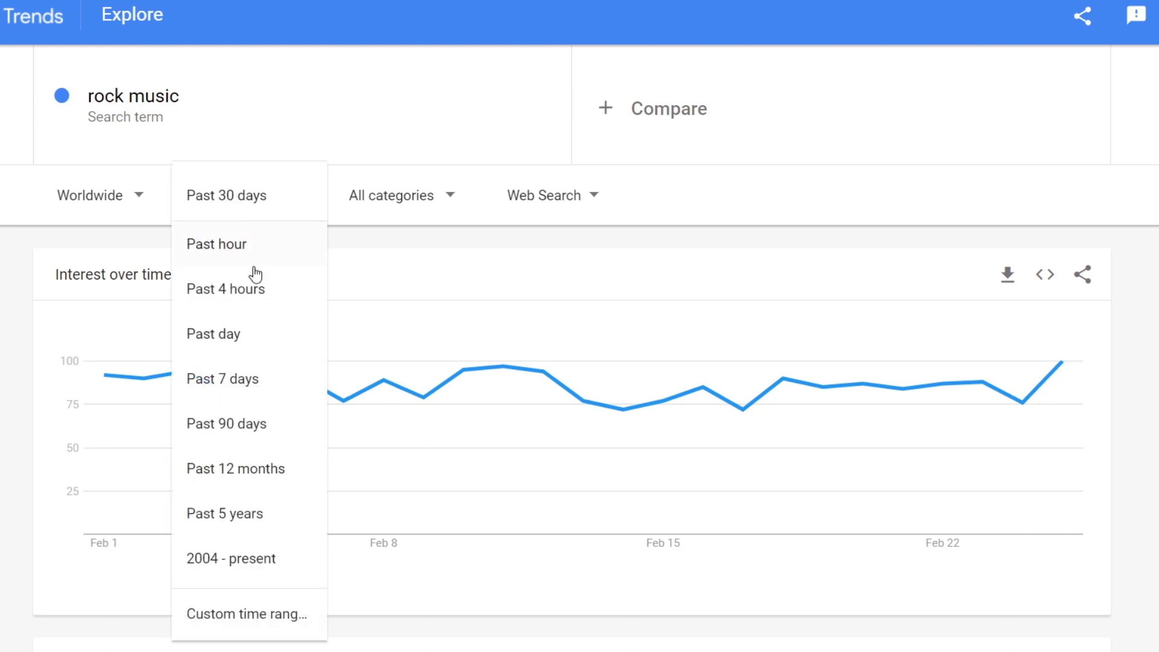
left_click(280, 381)
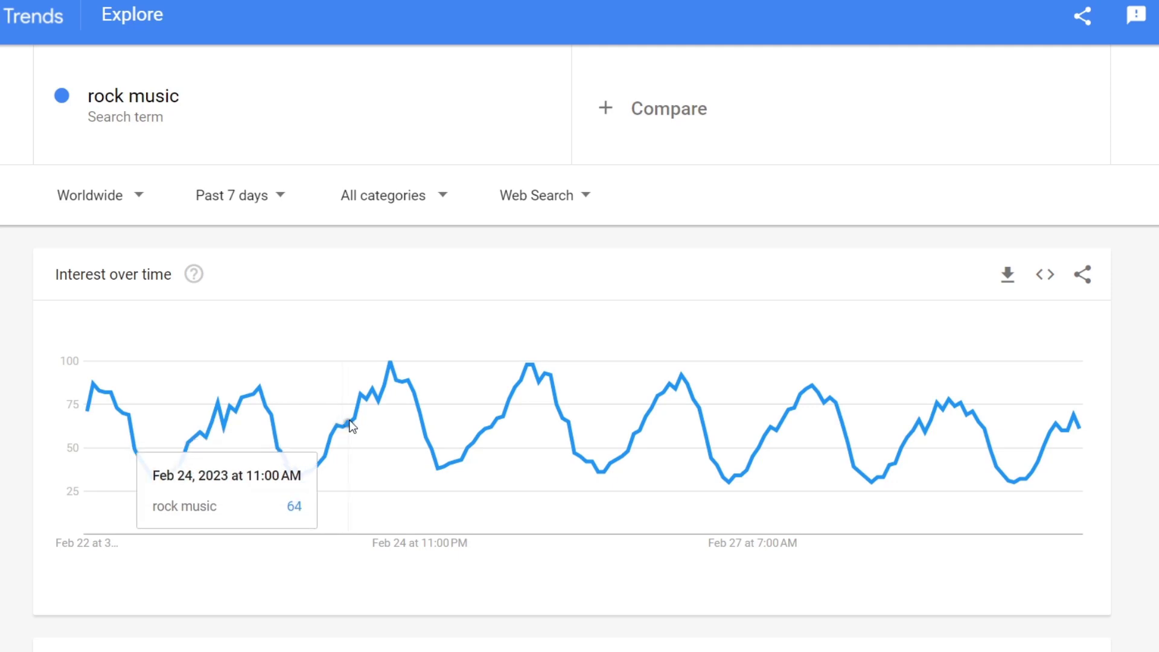
scroll(366, 260, "down", 8)
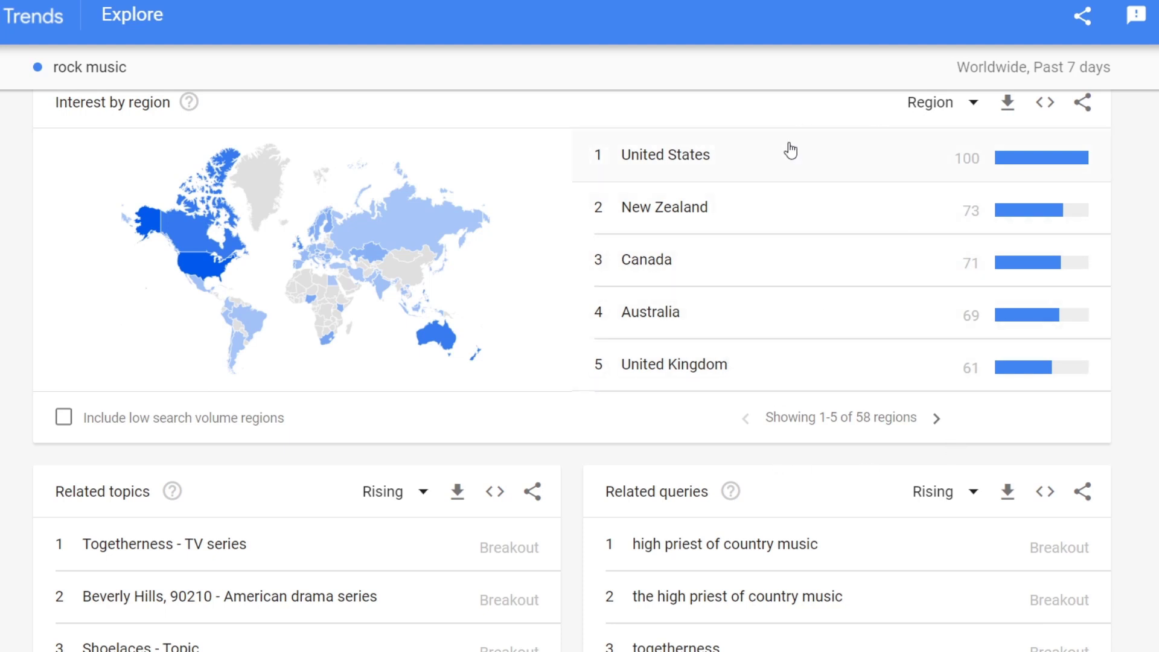
scroll(716, 263, "down", 3)
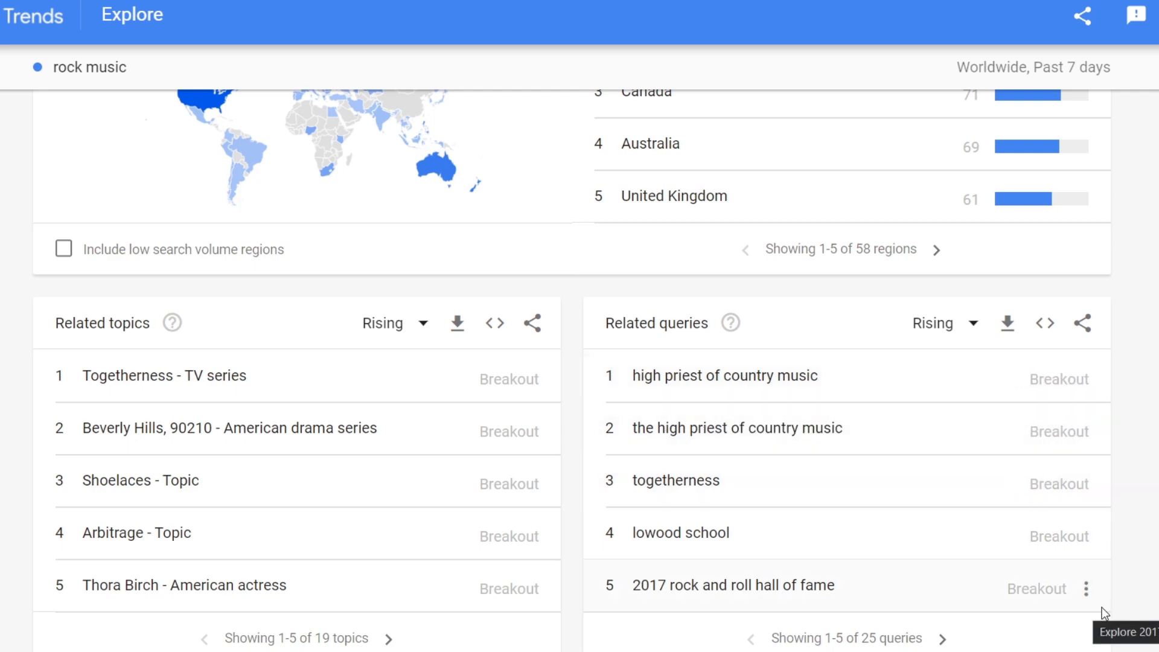
scroll(1096, 617, "up", 4)
scroll(1096, 617, "up", 5)
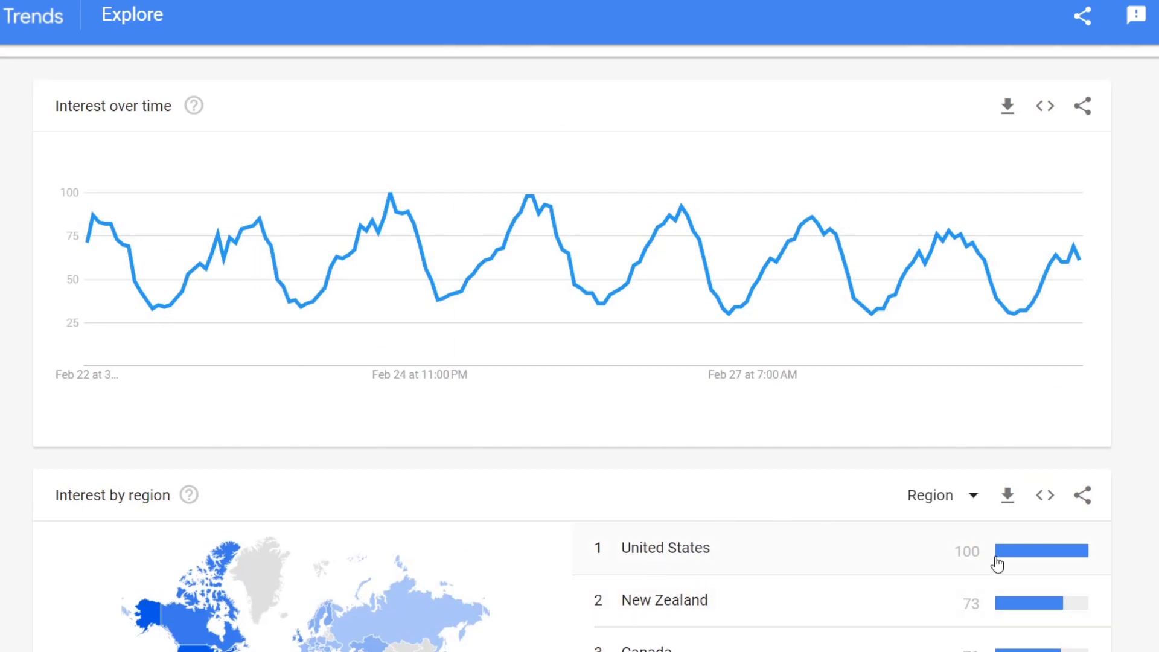
scroll(997, 563, "up", 3)
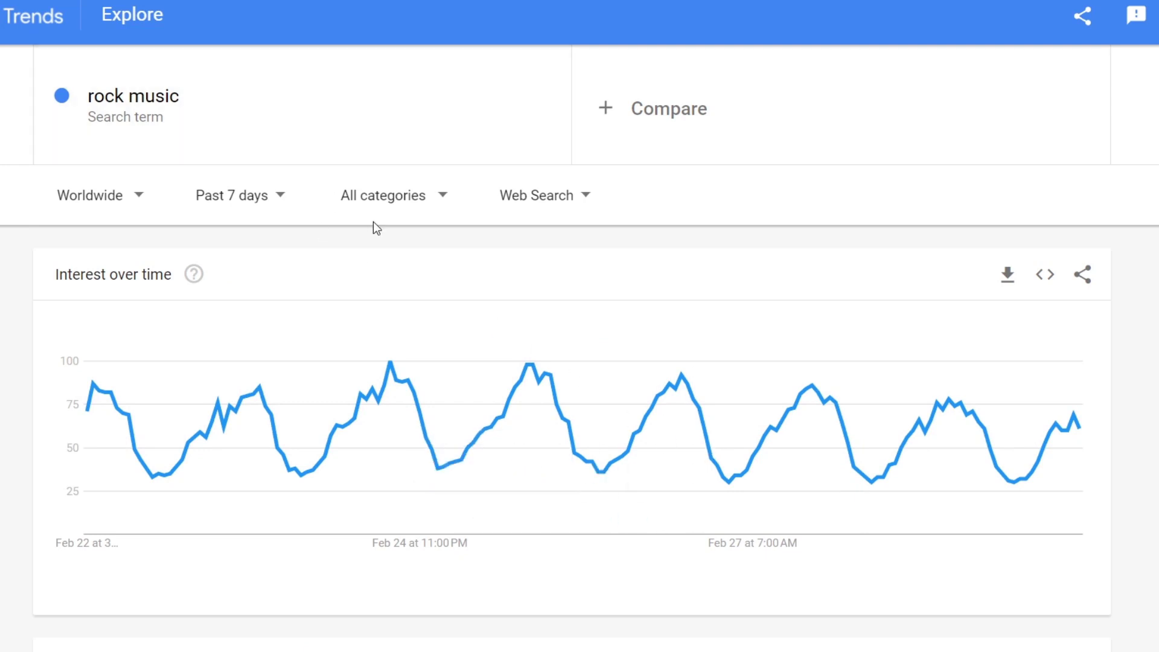
Set the region to United States and review rock music's interest by subregion and related queries
left_click(109, 193)
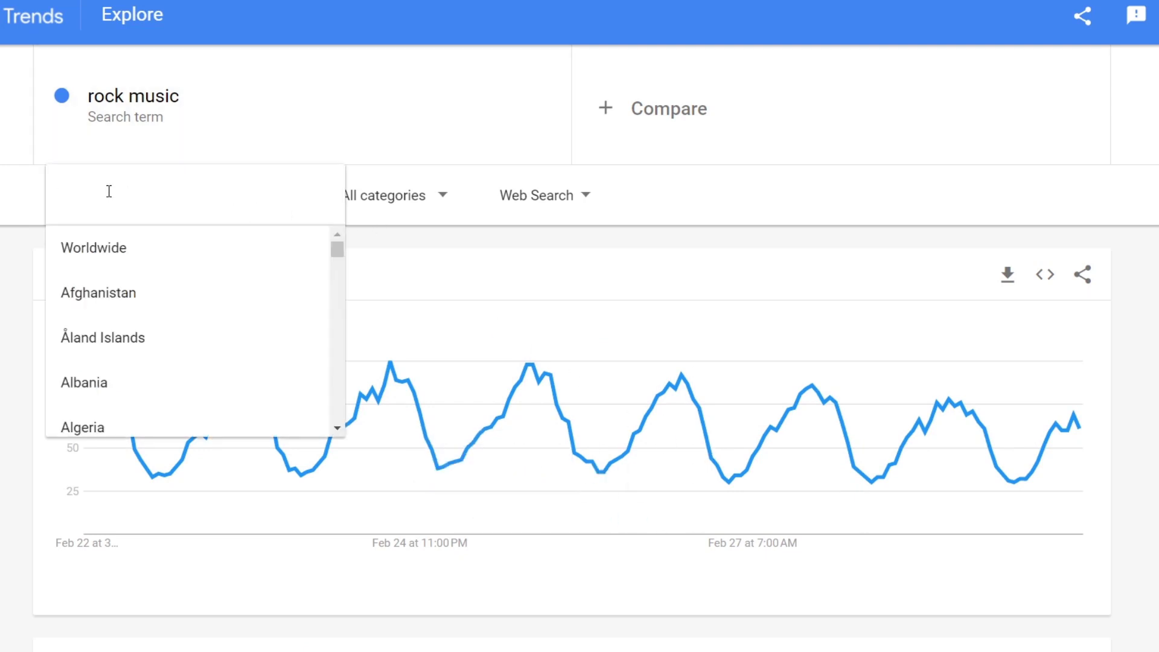
type("uni")
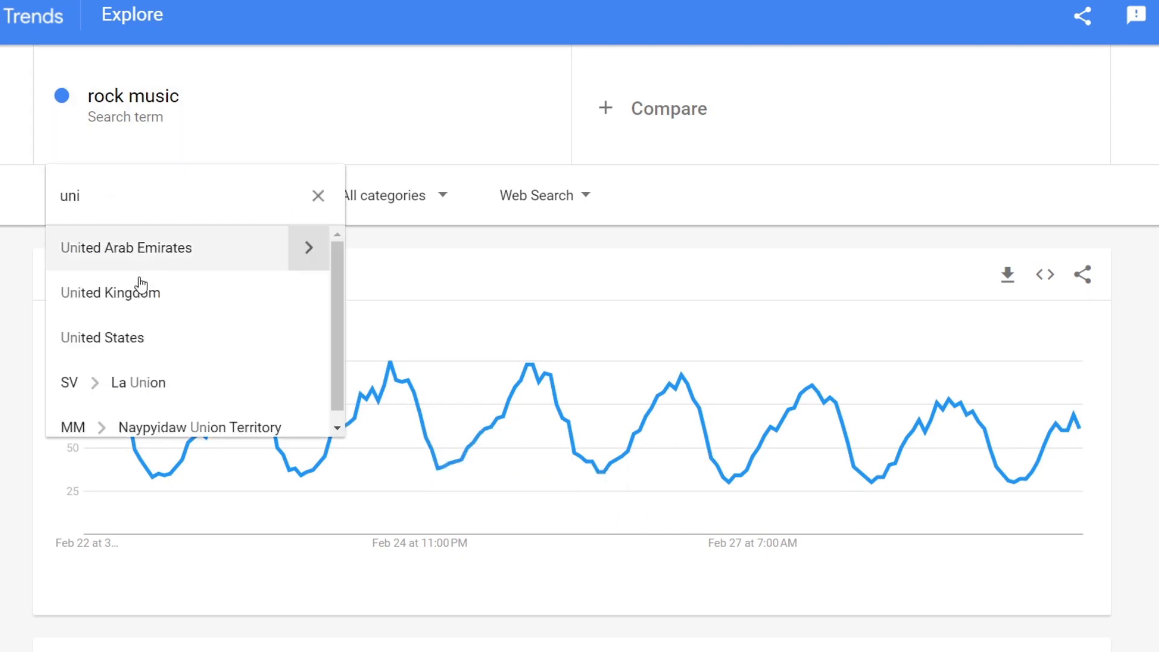
left_click(136, 334)
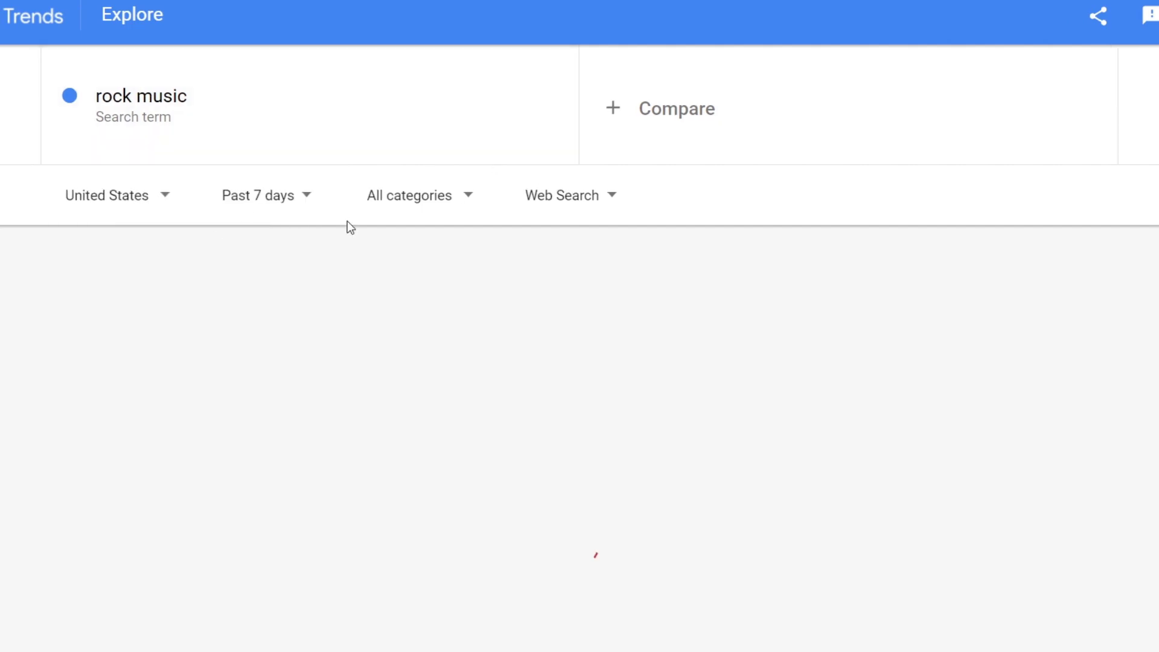
scroll(549, 368, "down", 3)
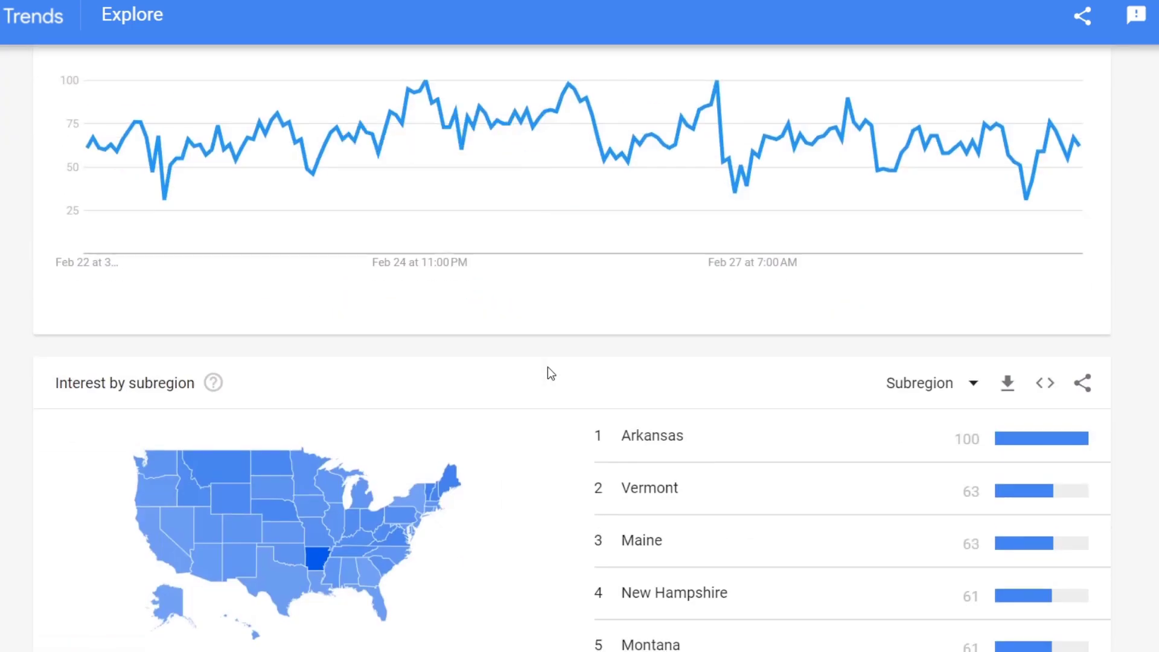
scroll(548, 368, "down", 5)
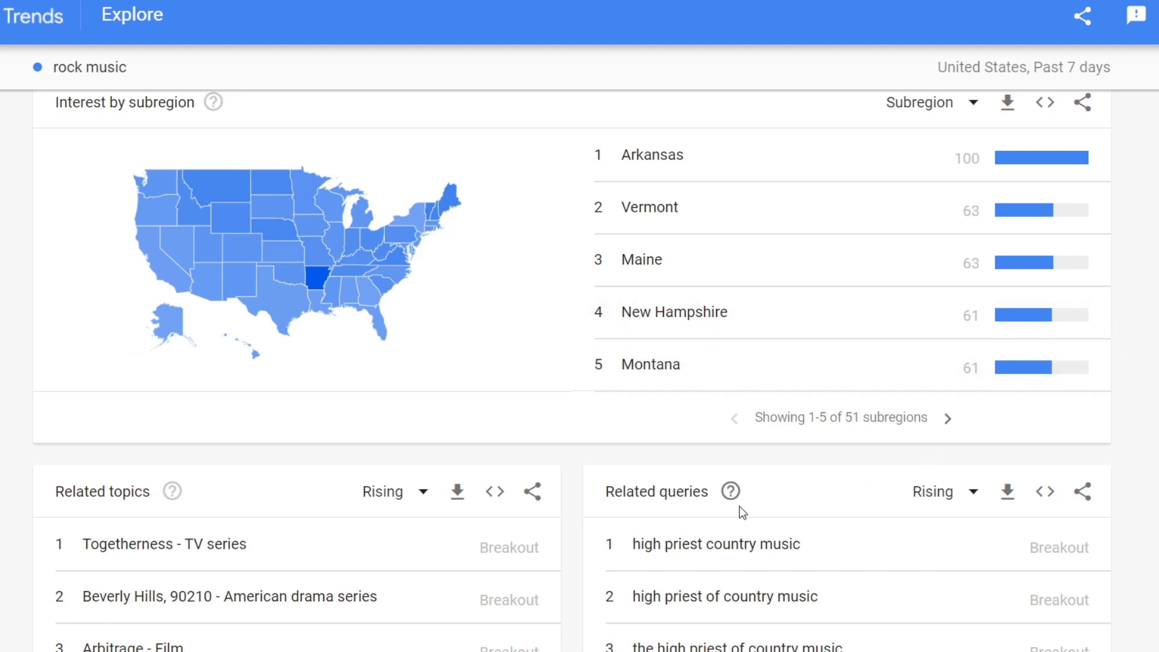
scroll(883, 486, "down", 3)
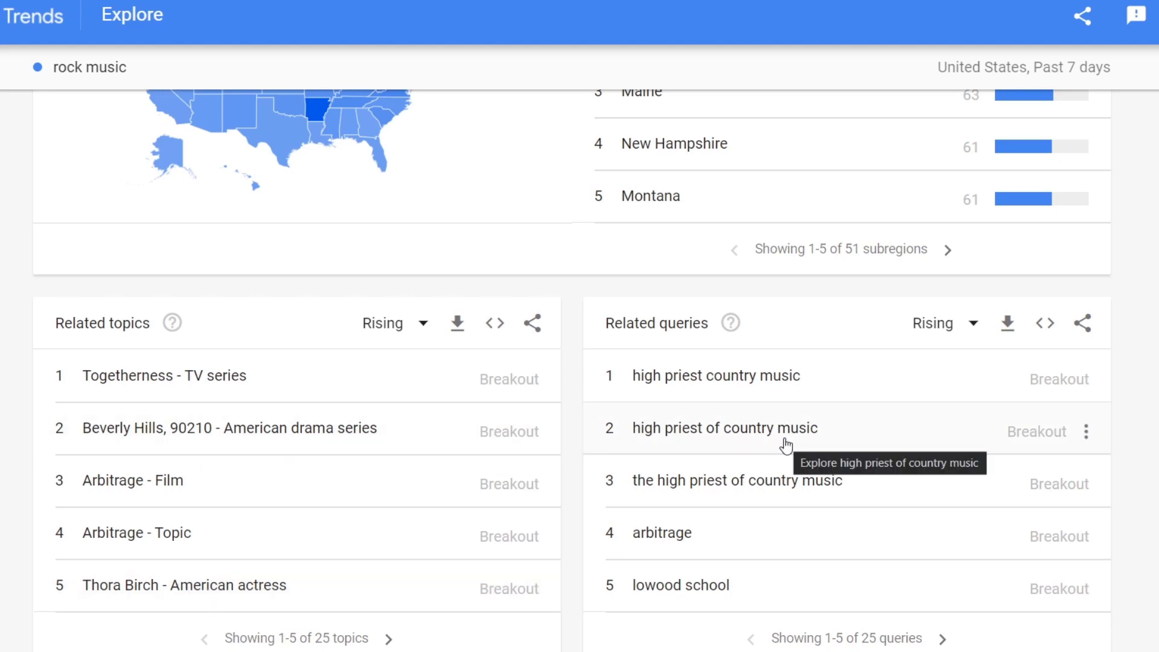
scroll(785, 446, "up", 9)
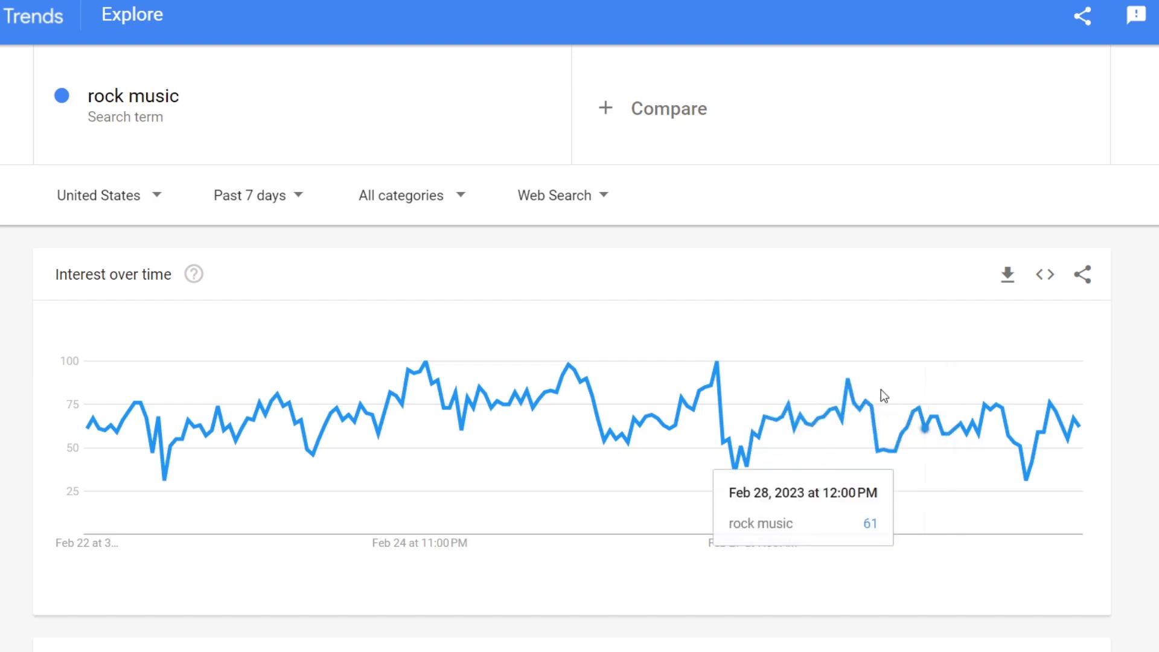
Replace the rock music term by searching for "coke" and choosing the Coca-Cola carbonated drink topic
left_click(275, 117)
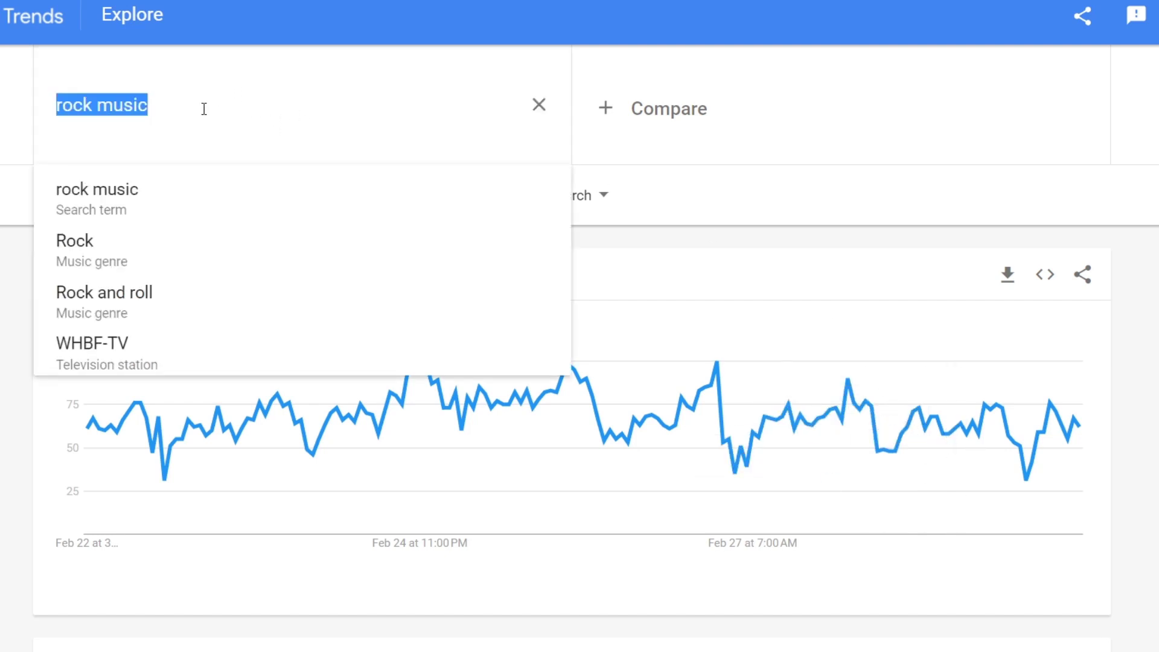
key("BackSpace")
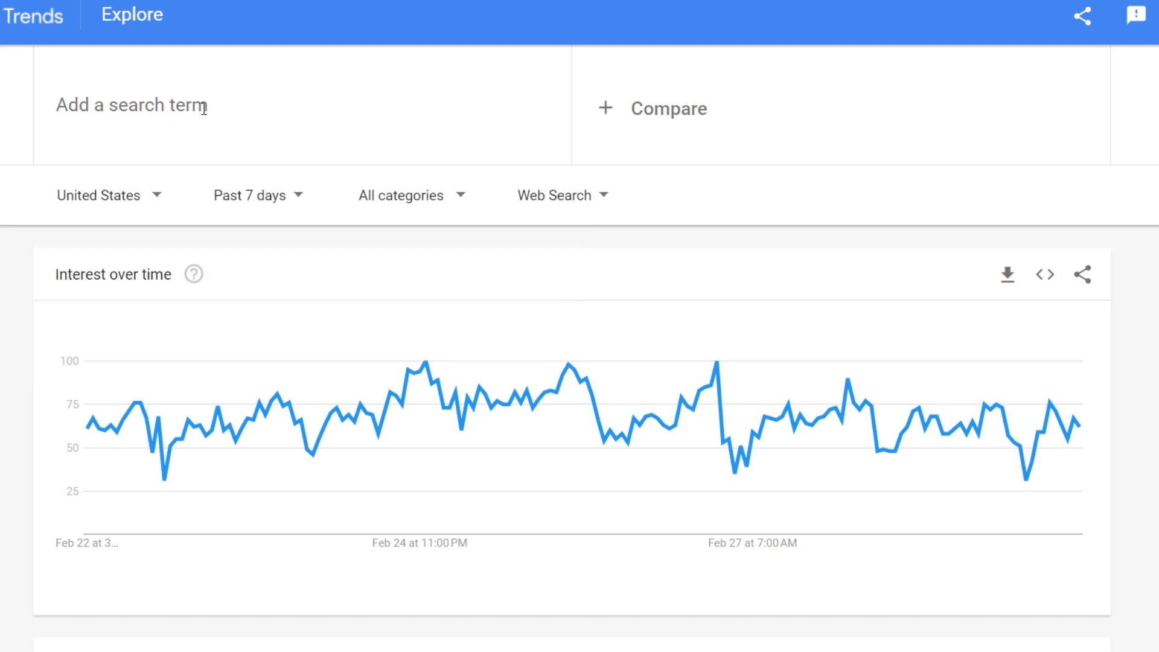
type("coke")
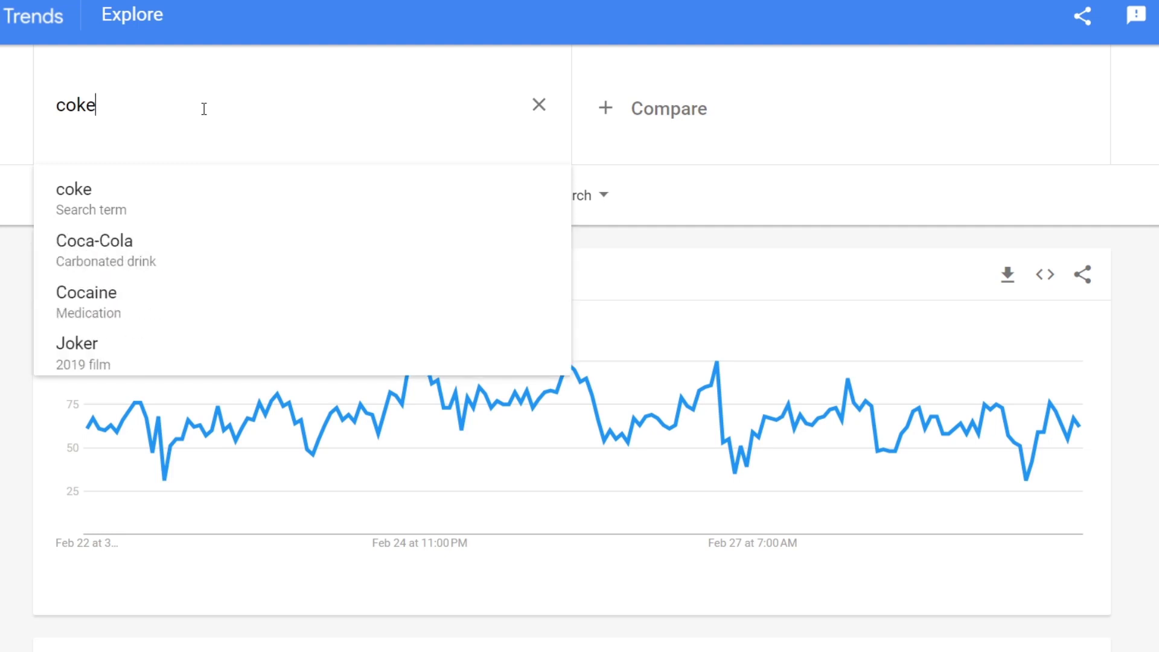
left_click(172, 261)
Set the region to Worldwide and examine which countries show the most interest in Coca-Cola
left_click(151, 207)
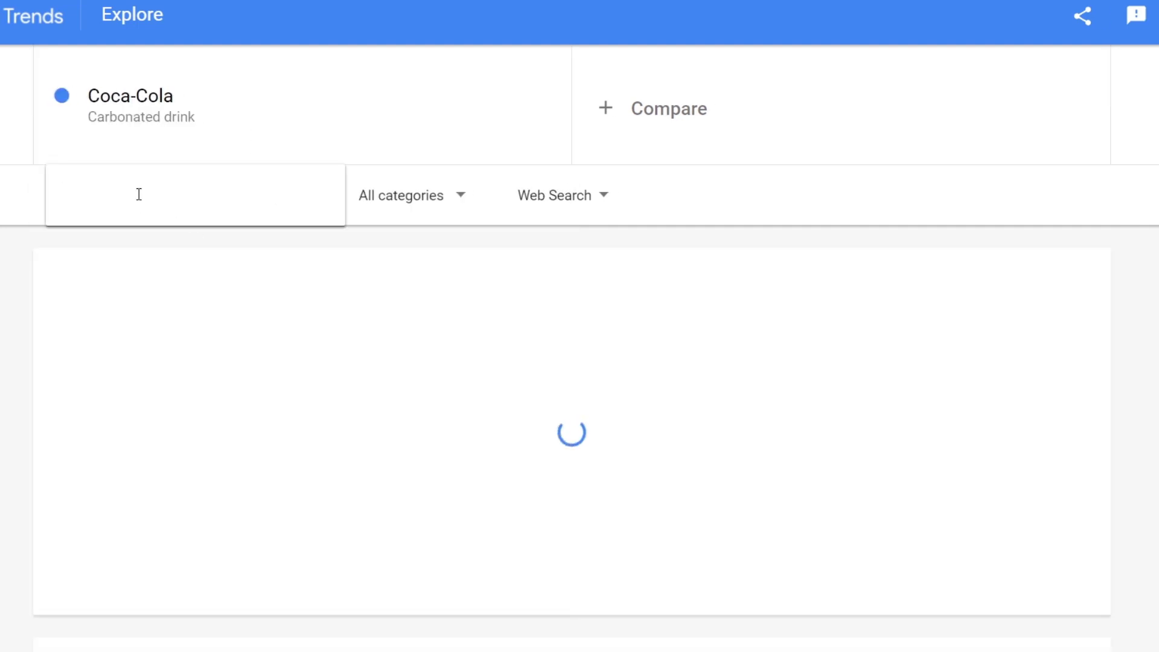
left_click(132, 246)
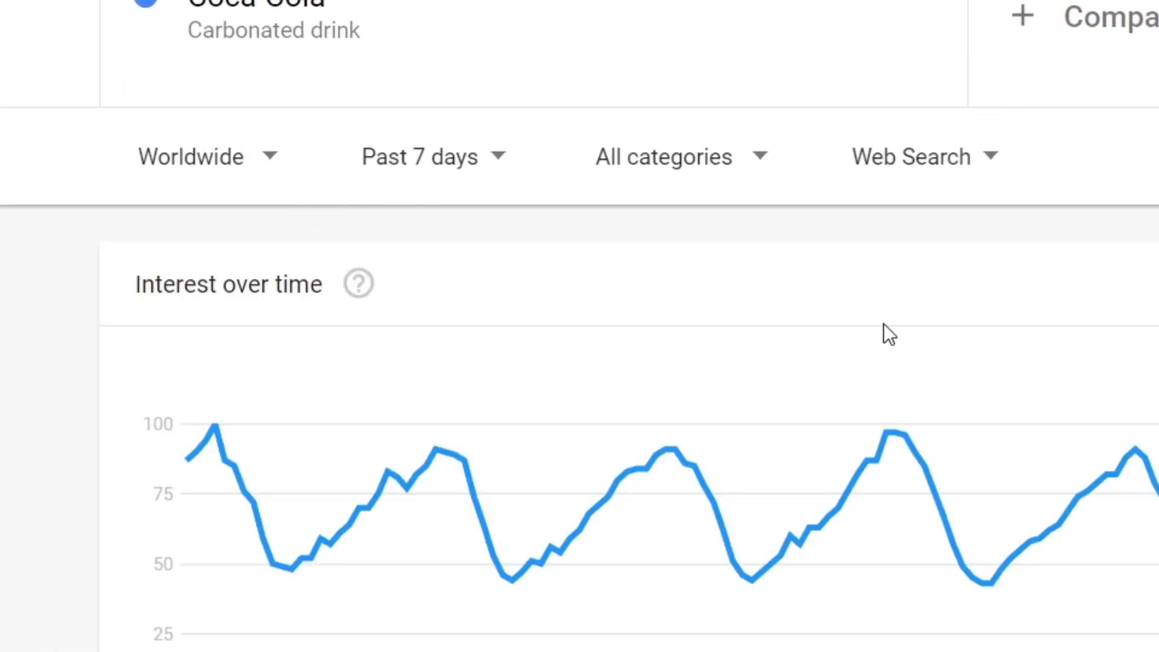
scroll(882, 324, "down", 3)
scroll(556, 307, "up", 3)
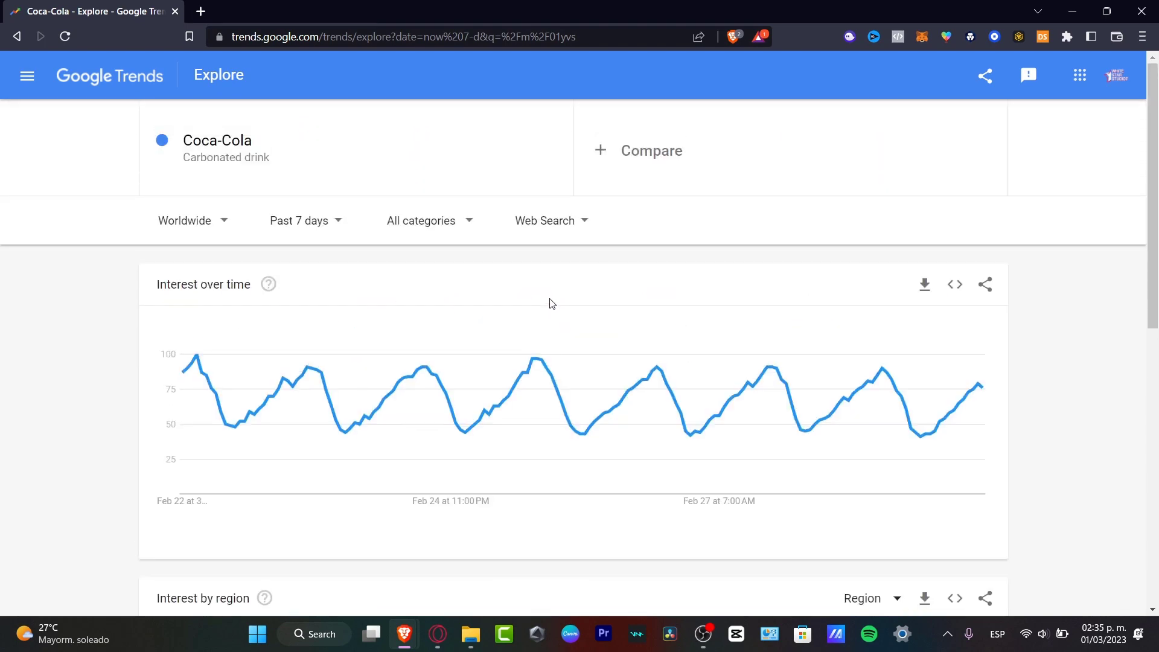
scroll(273, 127, "down", 3)
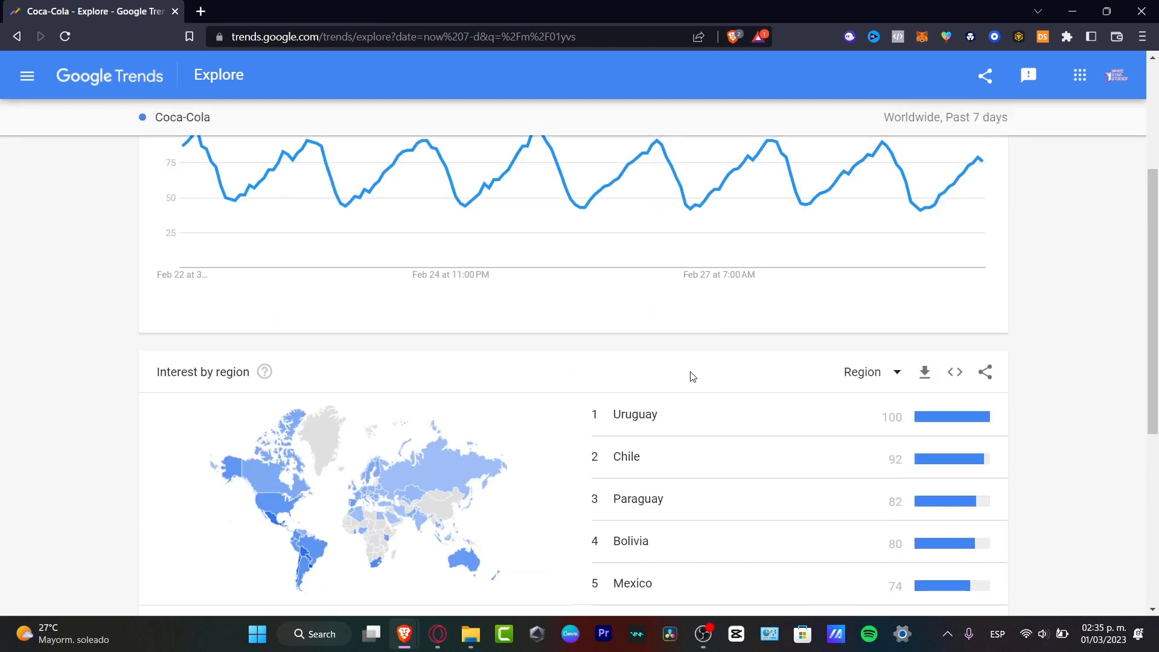
scroll(652, 389, "up", 3)
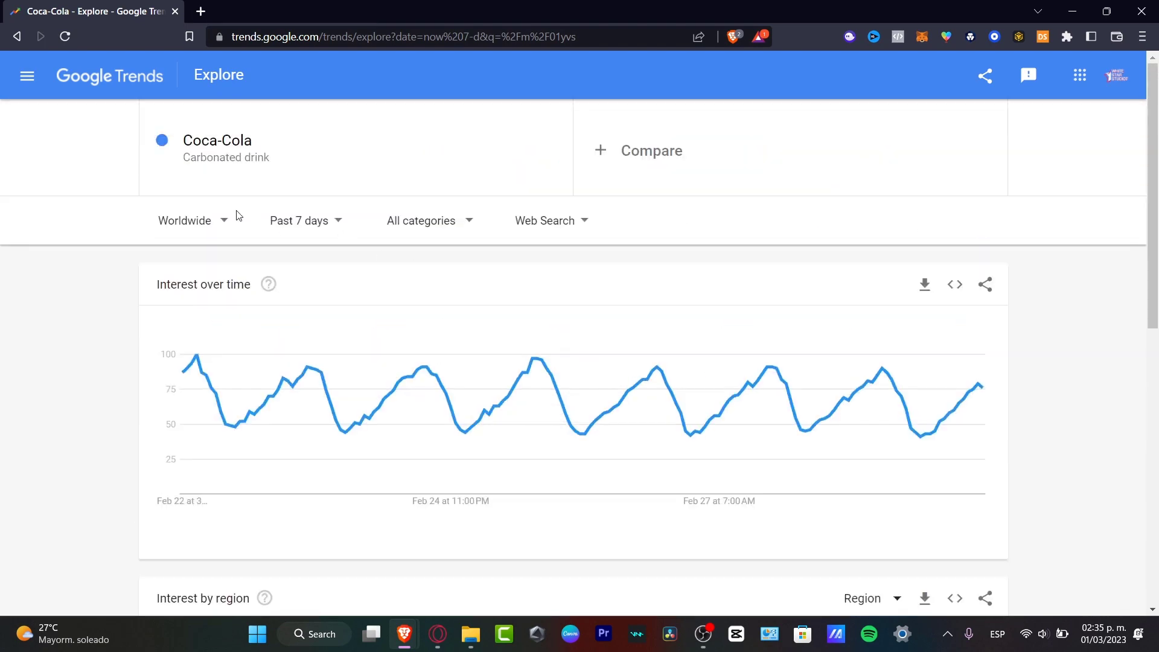
Set the region to Uruguay and review Coca-Cola's interest over time and by subregion
left_click(208, 231)
type("uru")
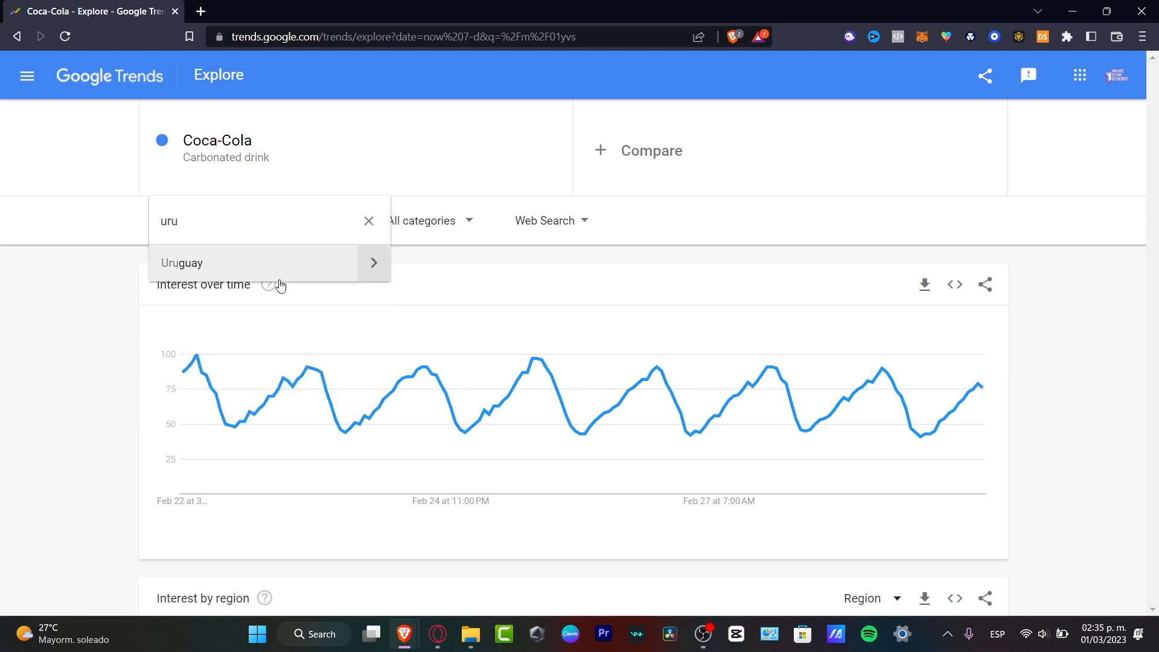
left_click(321, 263)
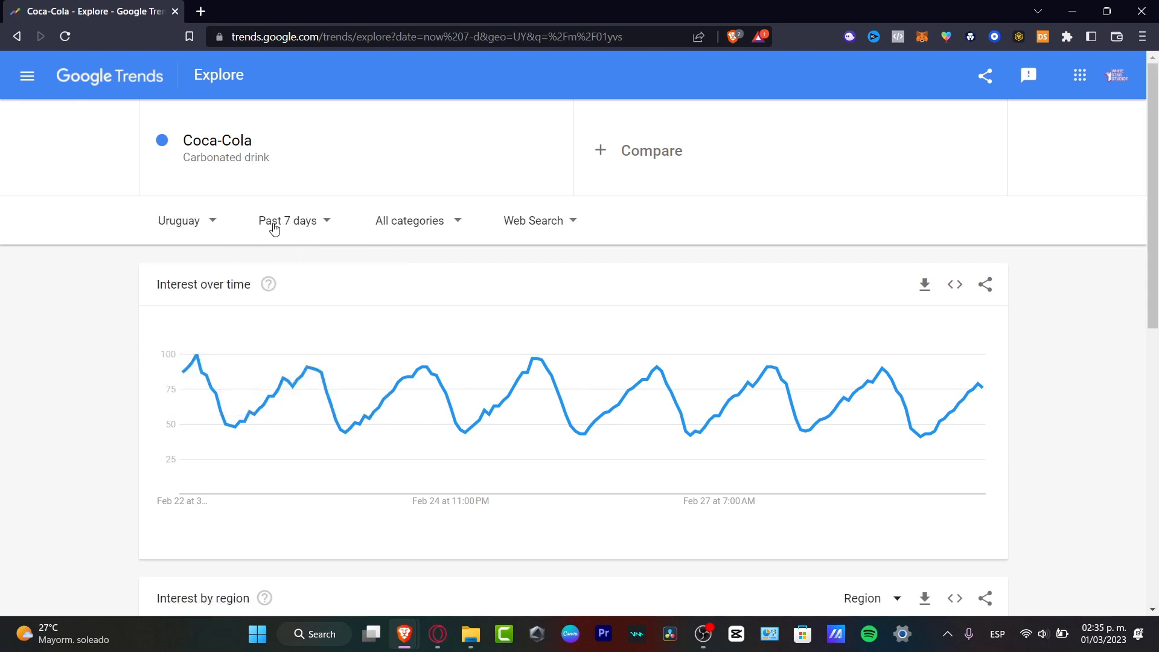
left_click(419, 223)
left_click(745, 228)
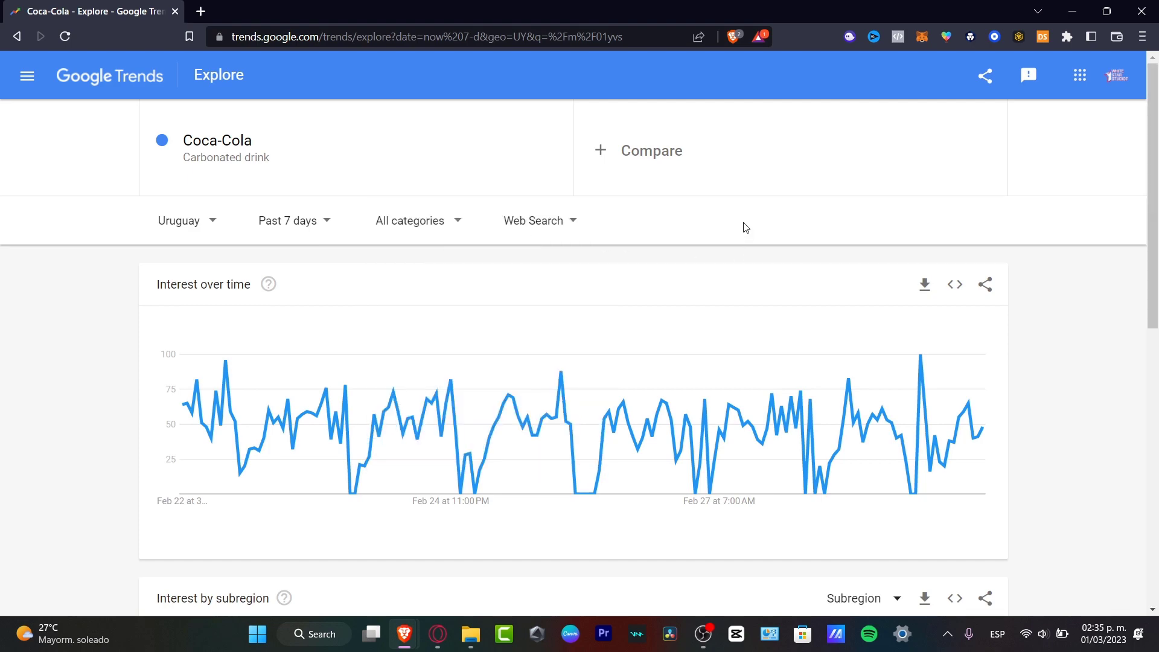
scroll(747, 229, "down", 3)
scroll(749, 231, "down", 3)
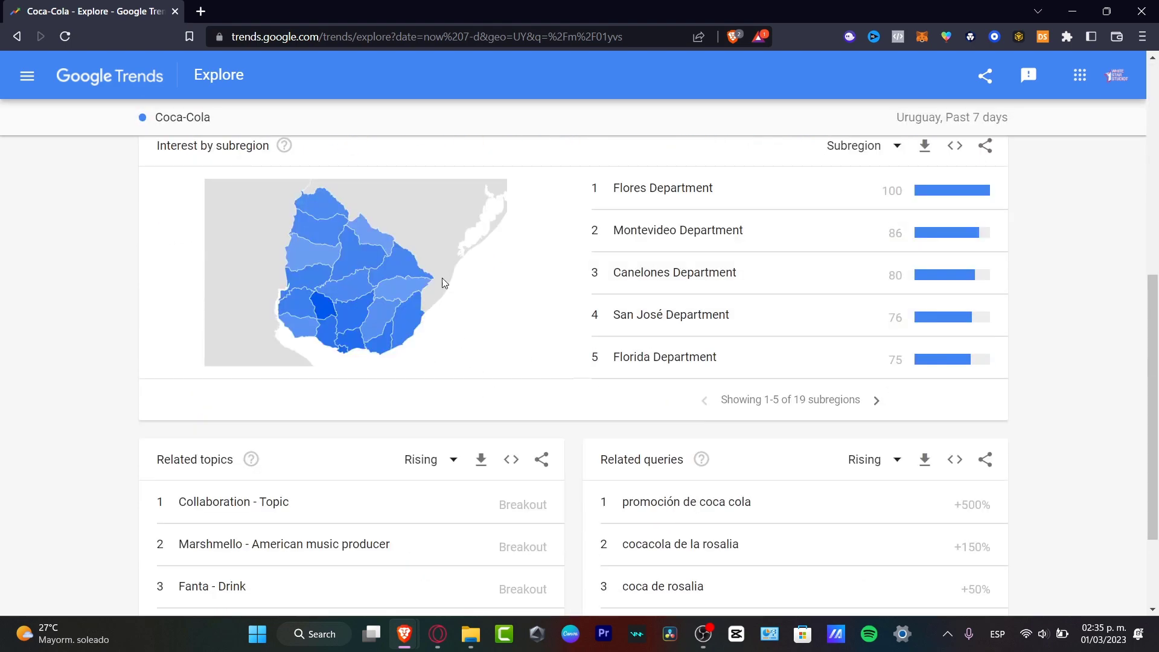
Check the CSV download of Coca-Cola's interest by subregion, cancel saving the file, and review the related queries
mouse_move(374, 355)
scroll(703, 462, "up", 3)
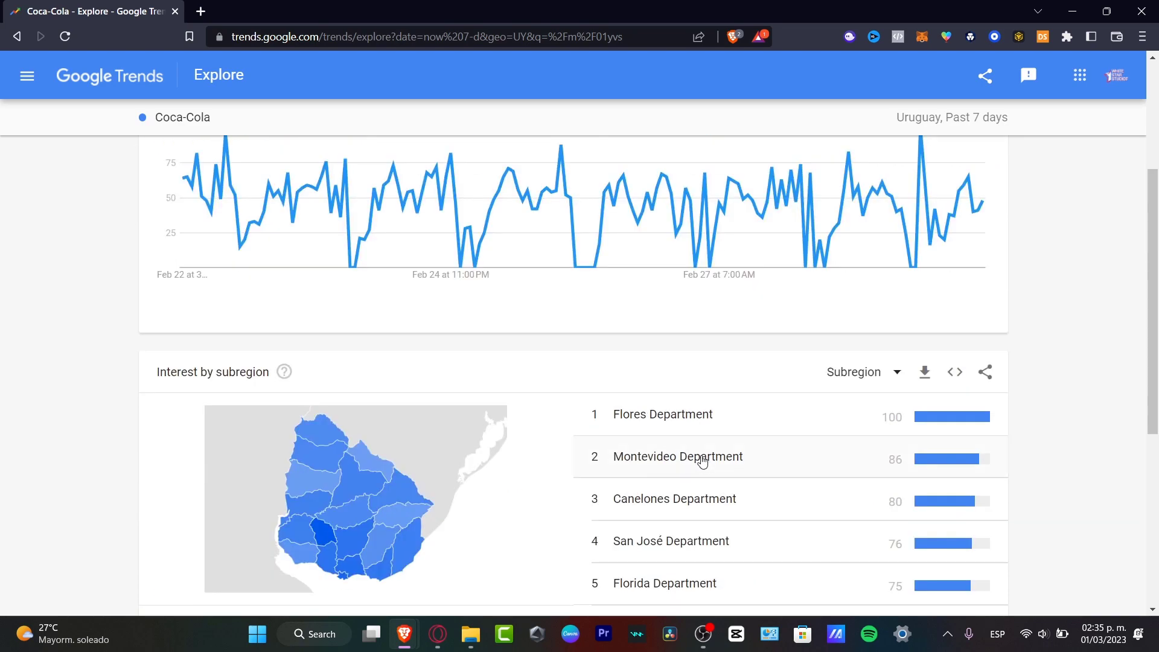
left_click(926, 372)
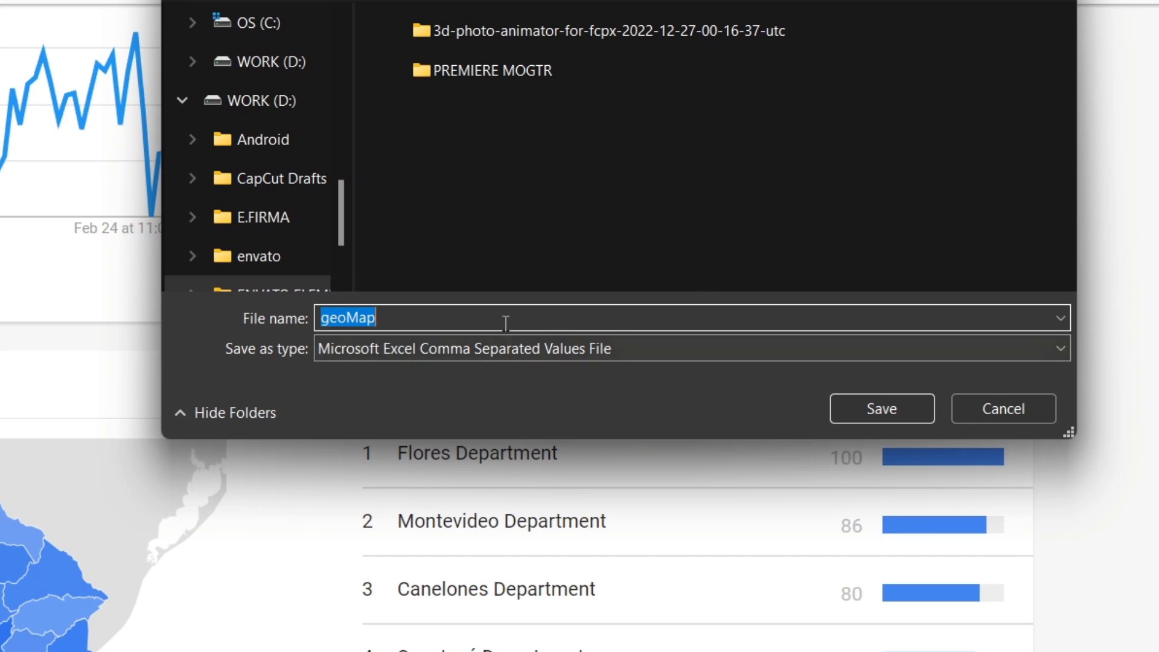
left_click(1003, 409)
scroll(560, 582, "down", 6)
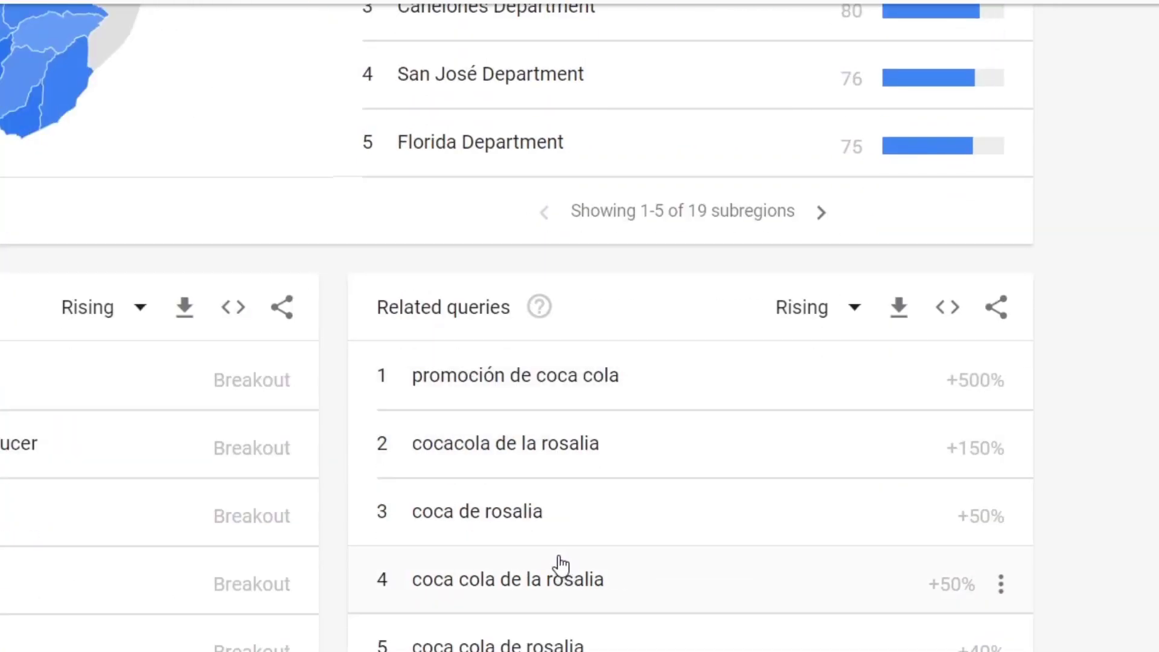
Set the time range of the Coca-Cola search in Uruguay to Past 4 hours
scroll(559, 565, "up", 6)
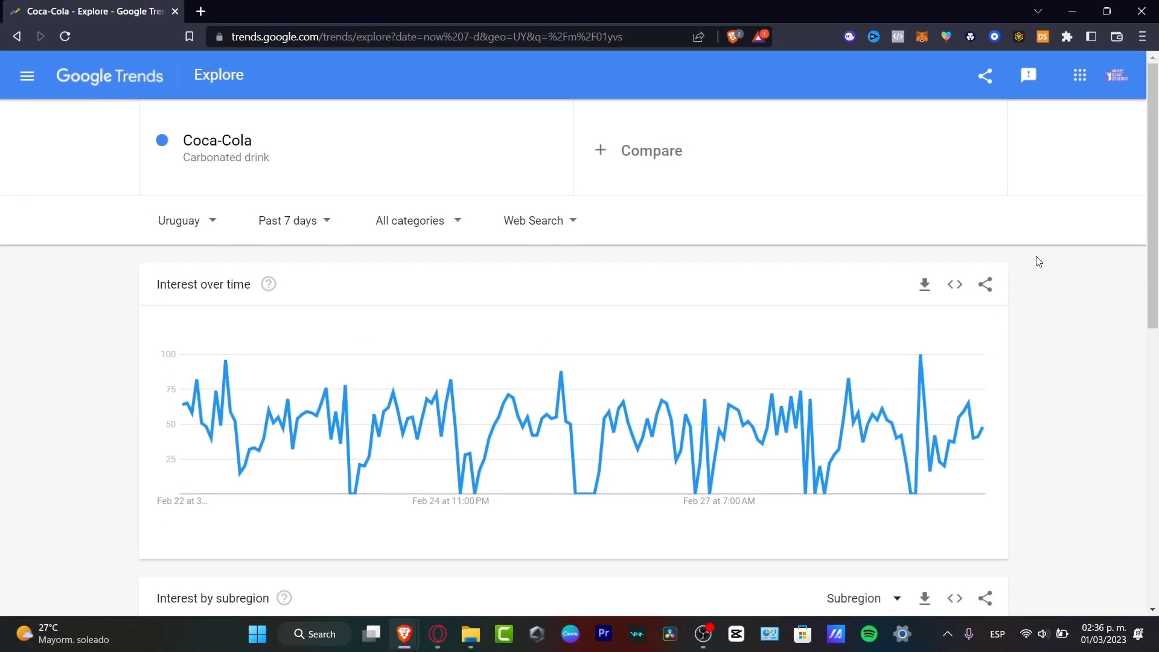
left_click(328, 225)
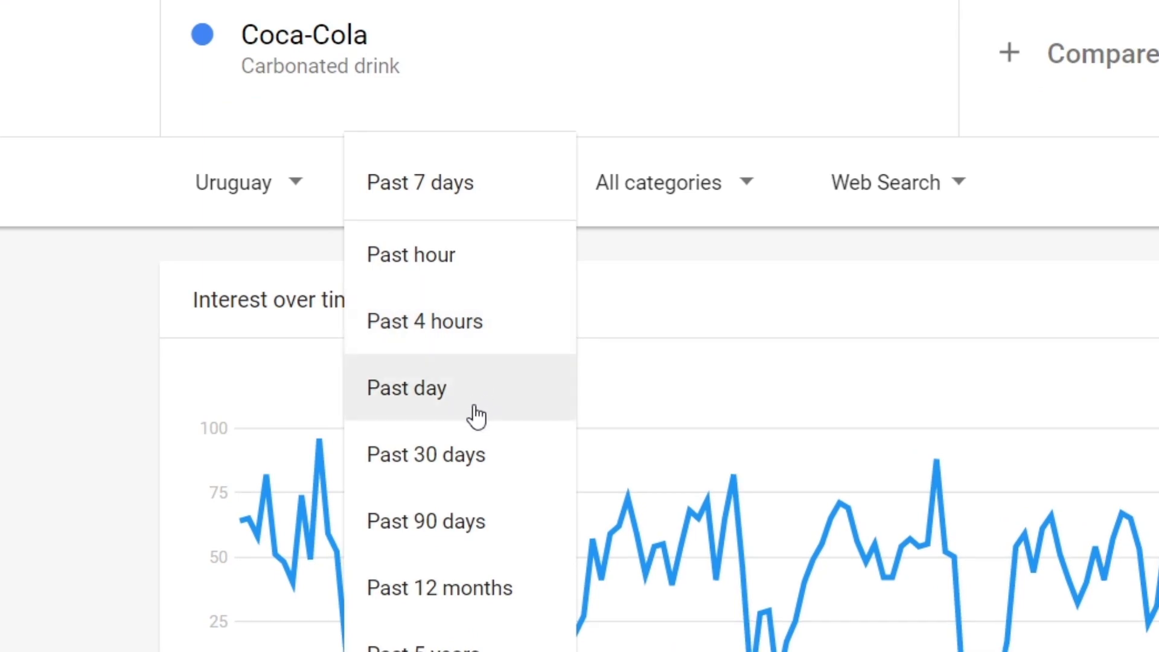
left_click(474, 354)
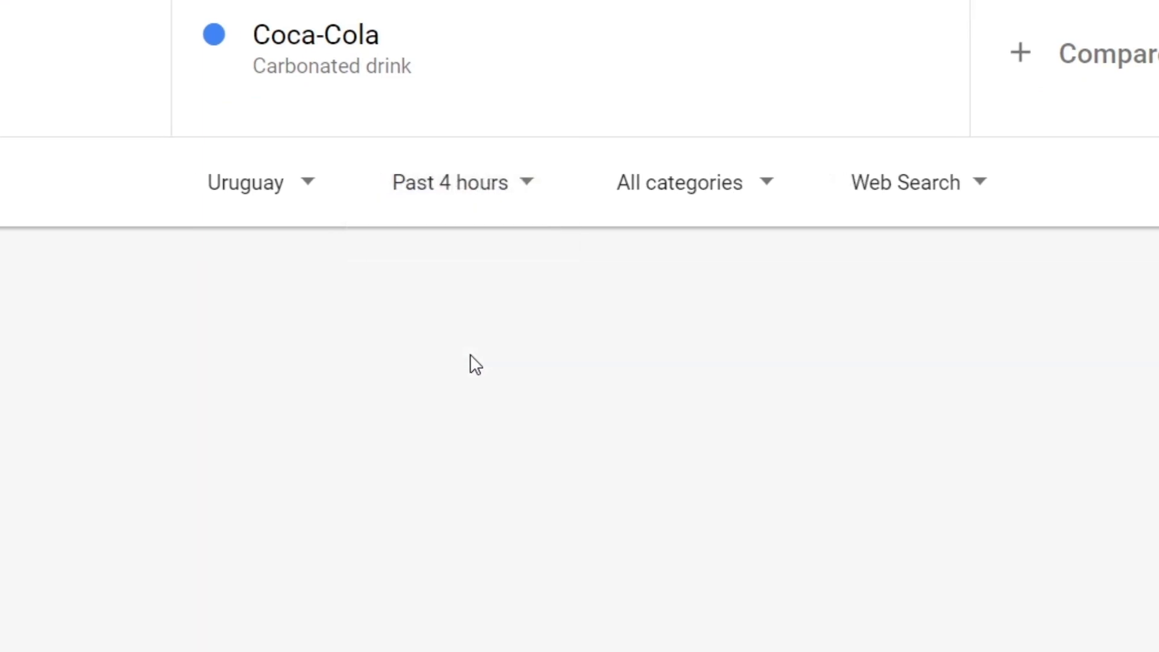